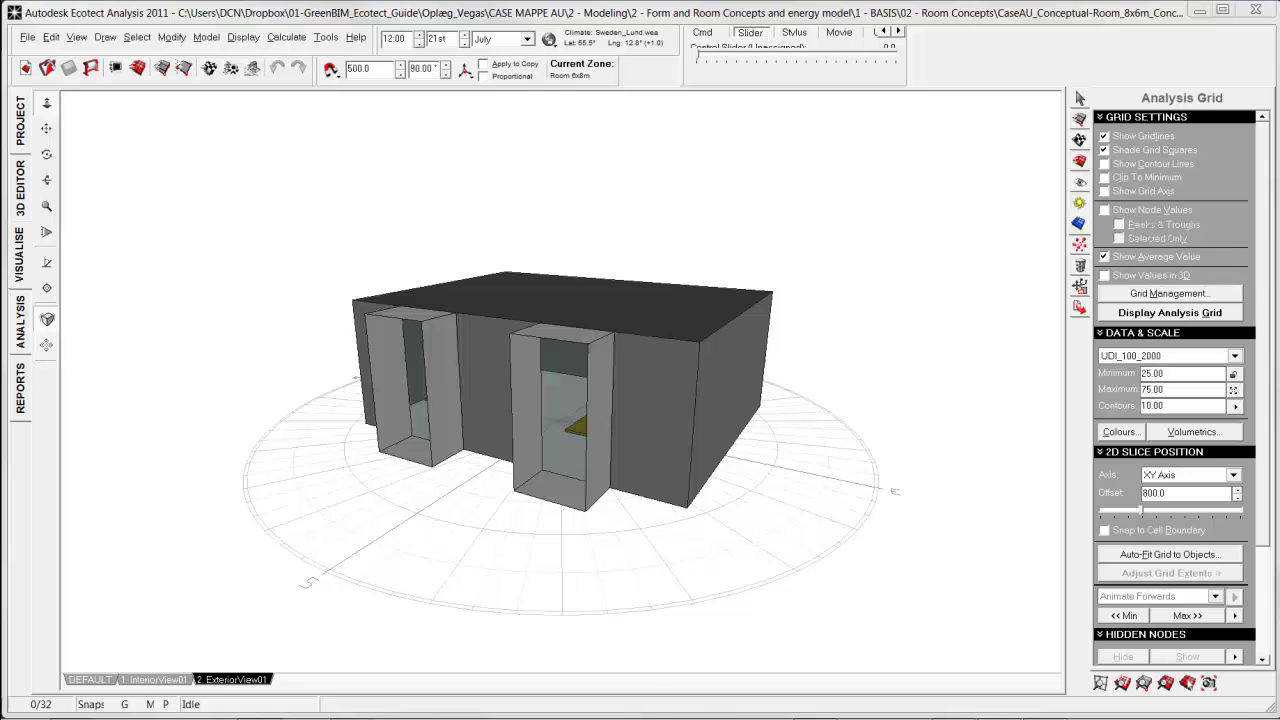
- Bring up the room model with two tall windows and show it in the 3D editor's perspective view
mouse_move(172, 668)
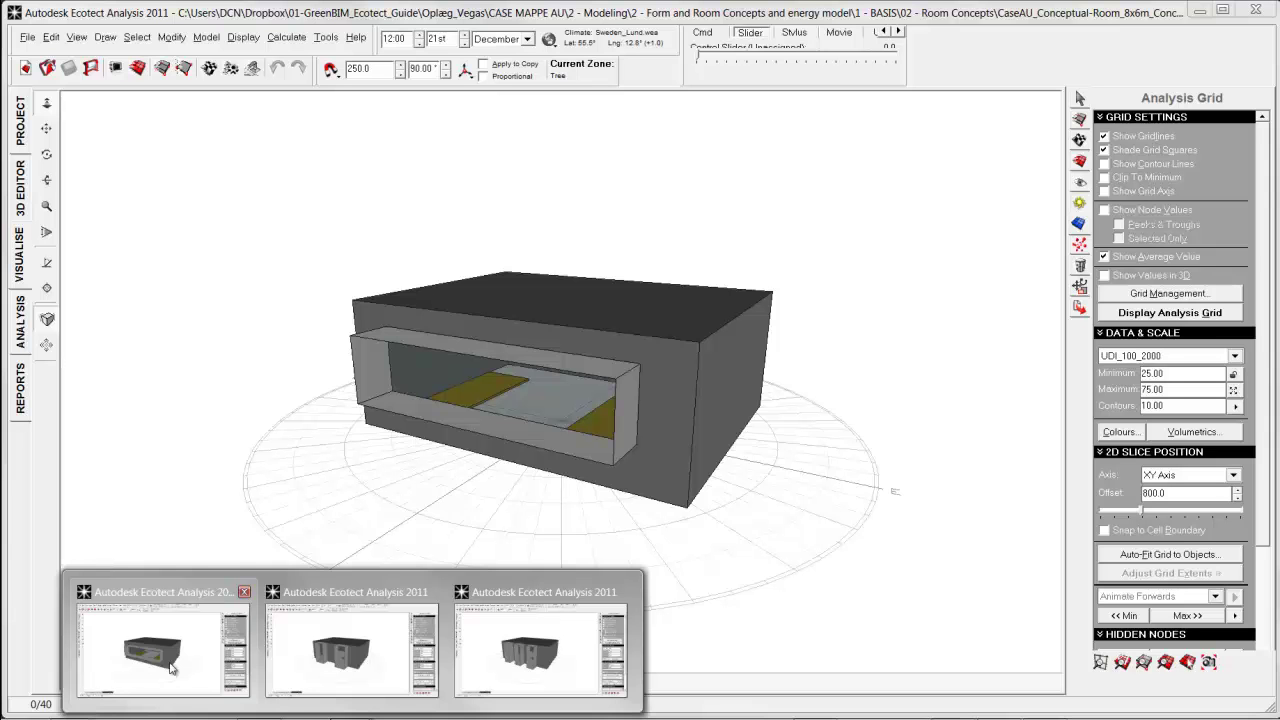
mouse_move(525, 655)
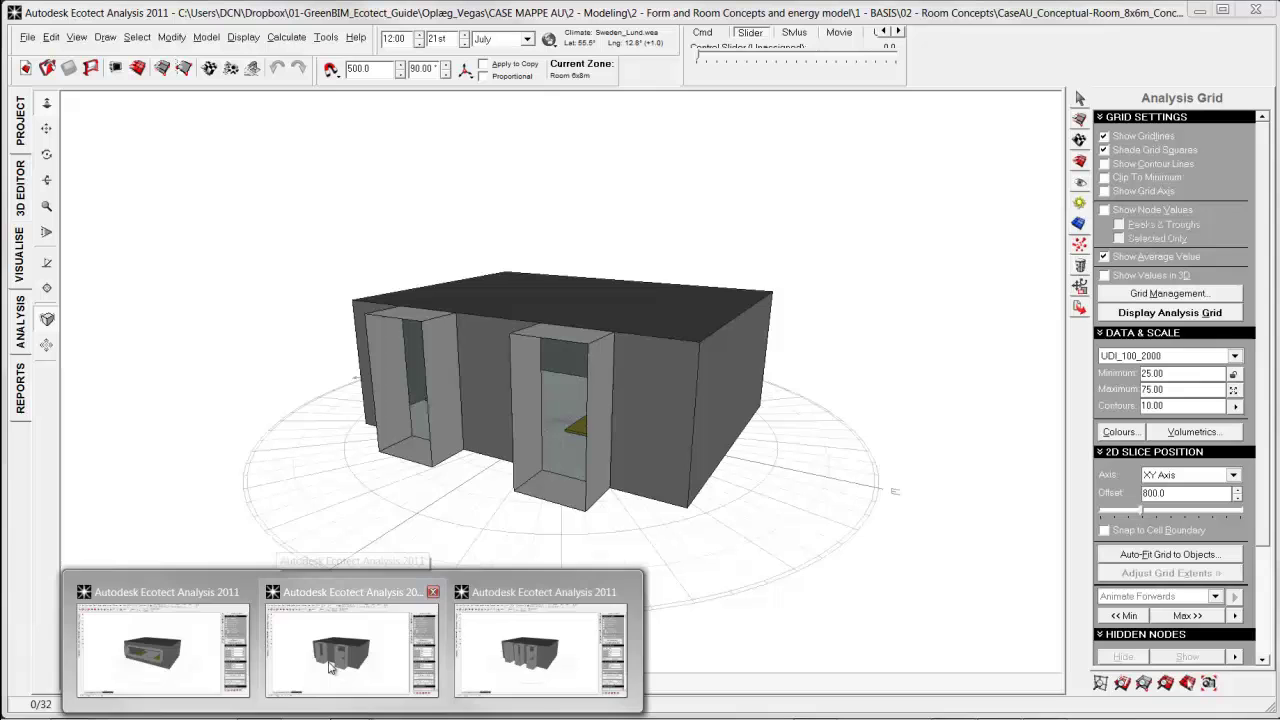
left_click(333, 668)
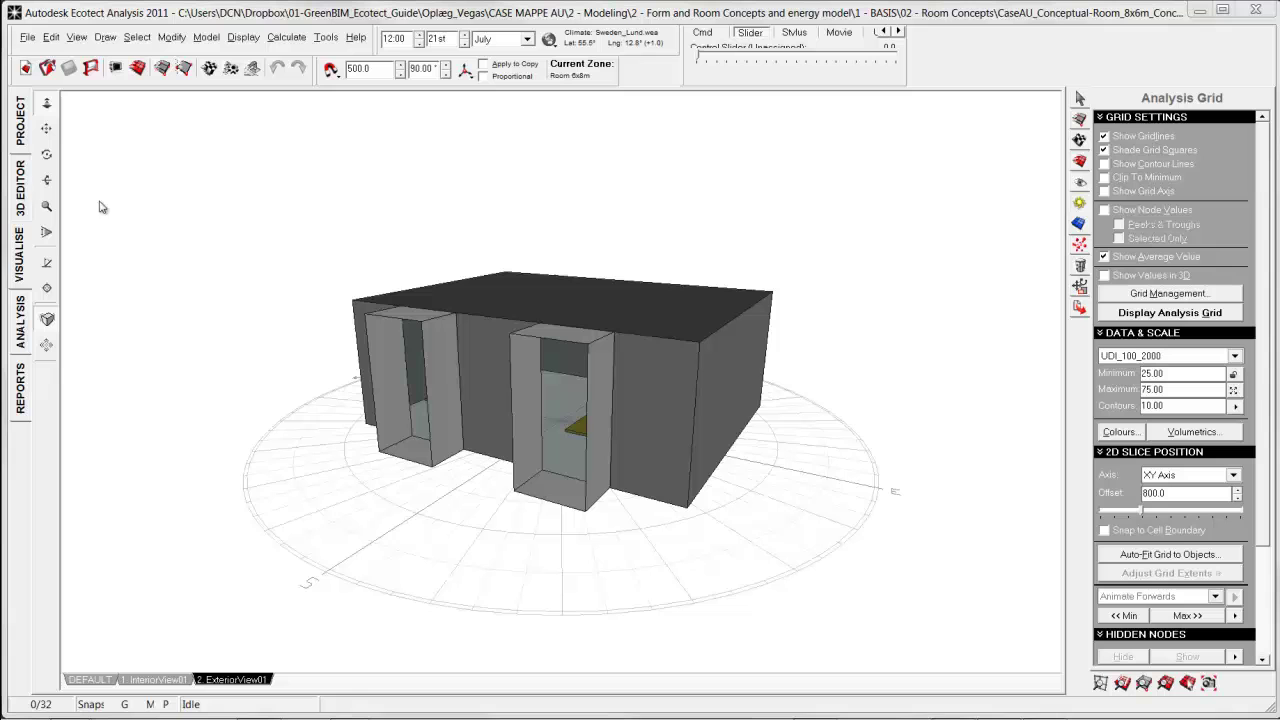
left_click(20, 188)
key("F8")
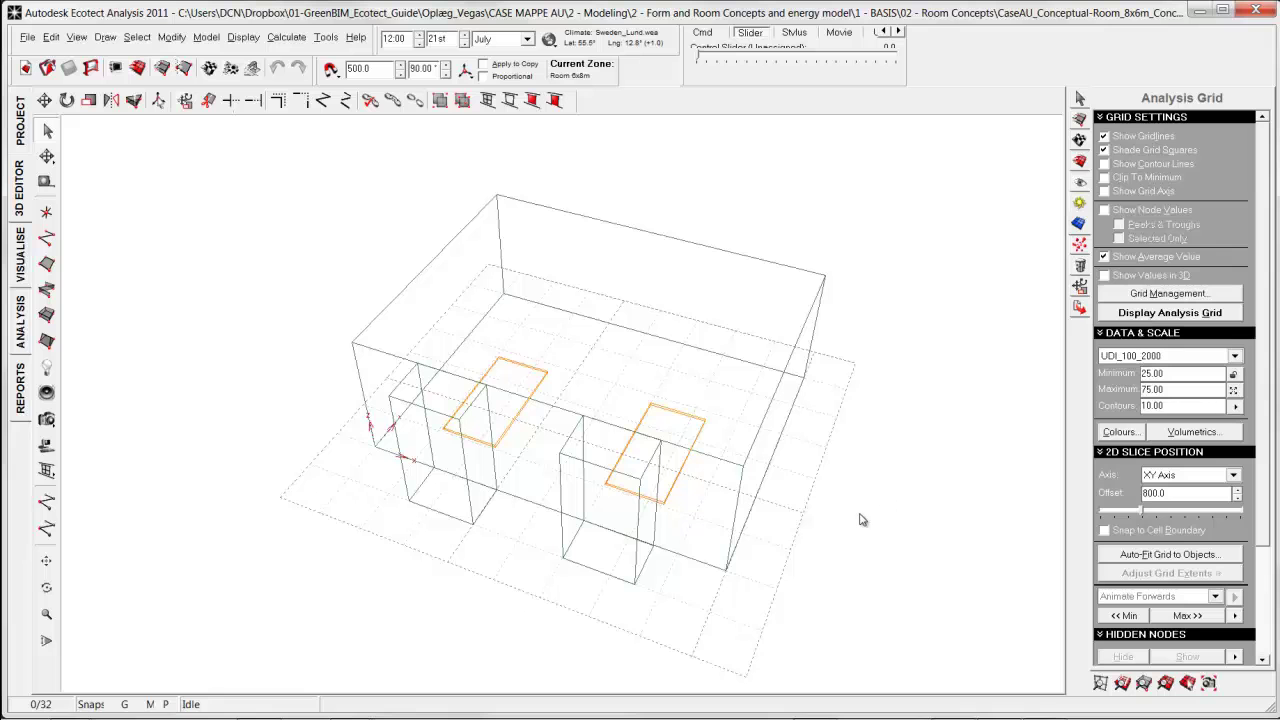
- Display the analysis grid and set its fit to within the selected floor, with a boundary inset of 100
left_click(699, 565)
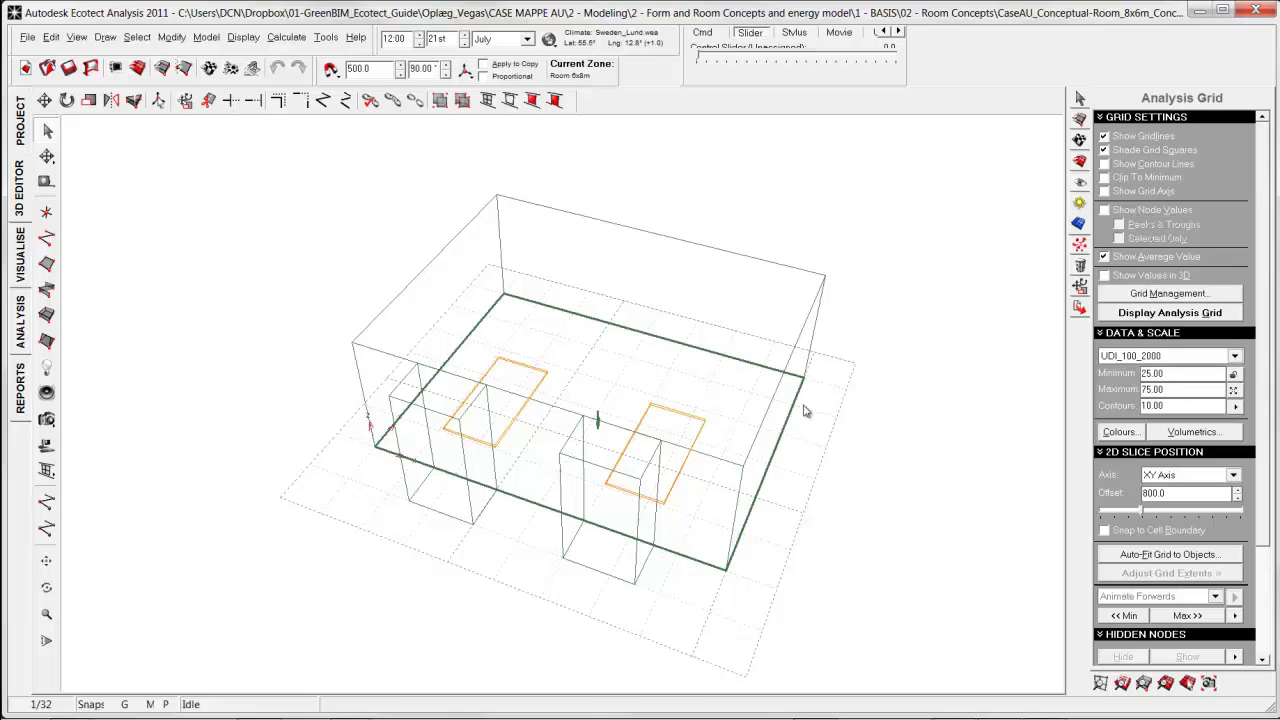
left_click(1170, 313)
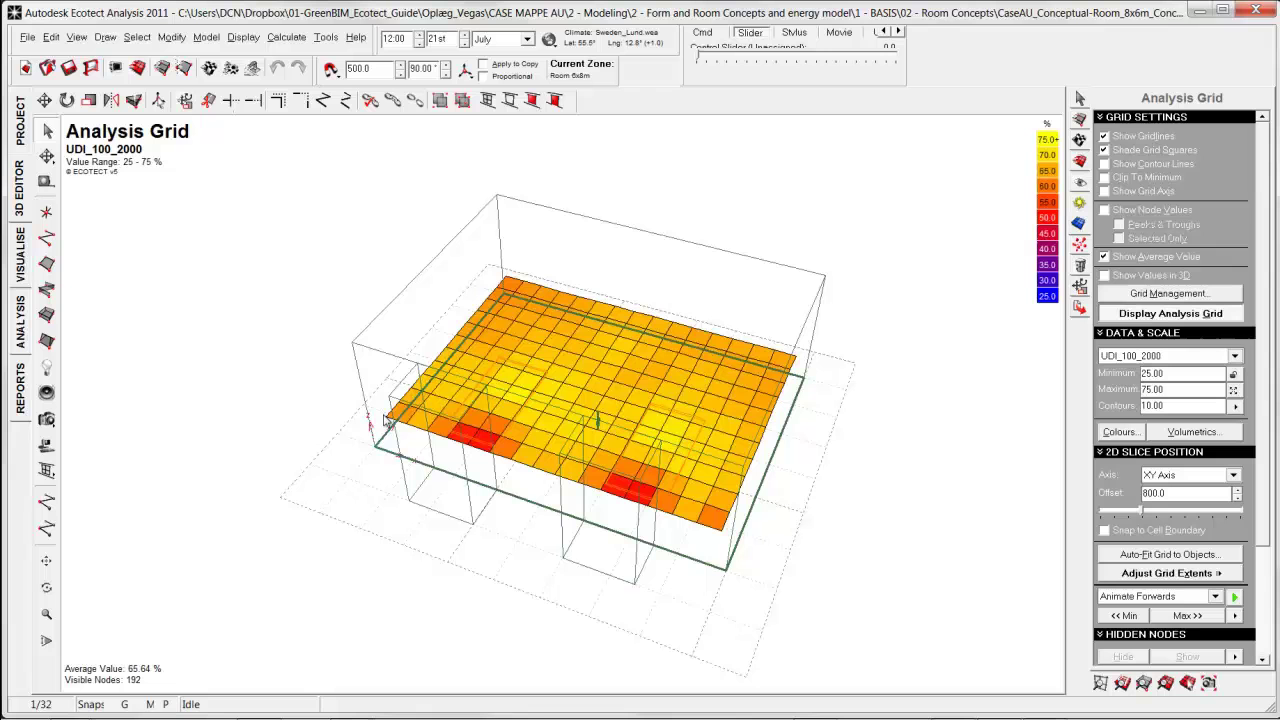
left_click(1131, 562)
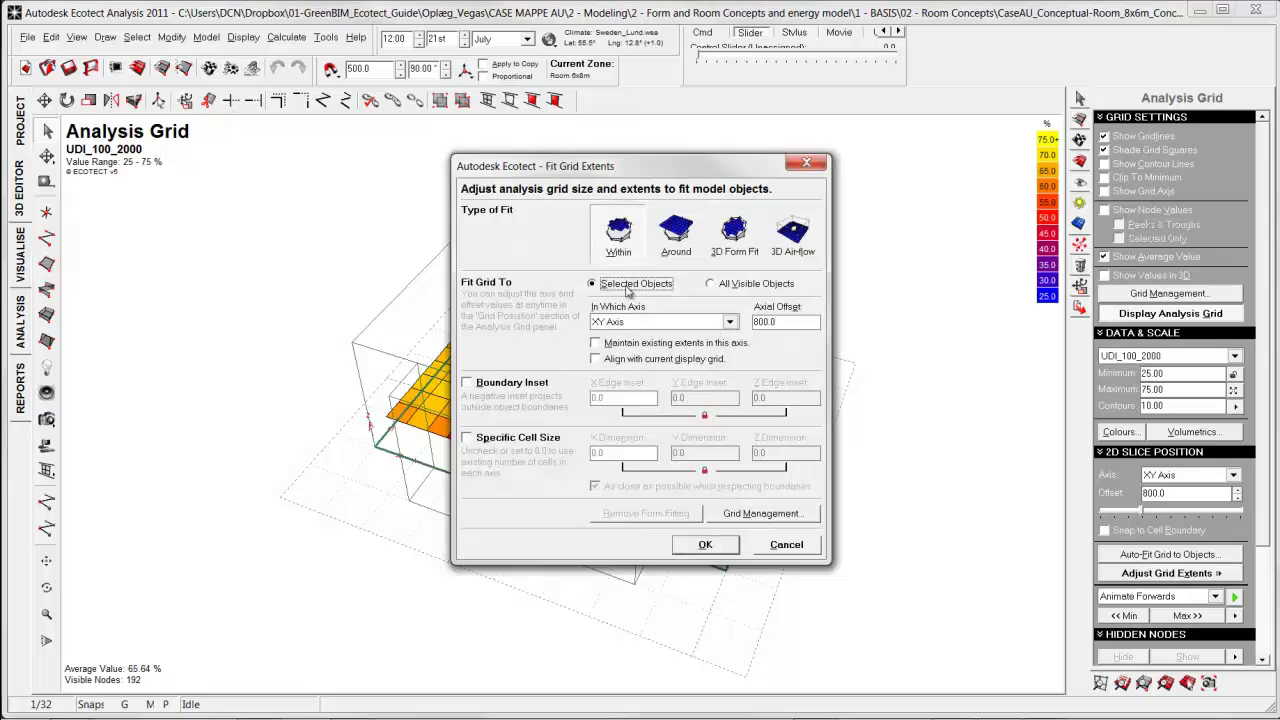
left_click_drag(786, 323, 750, 323)
left_click(515, 383)
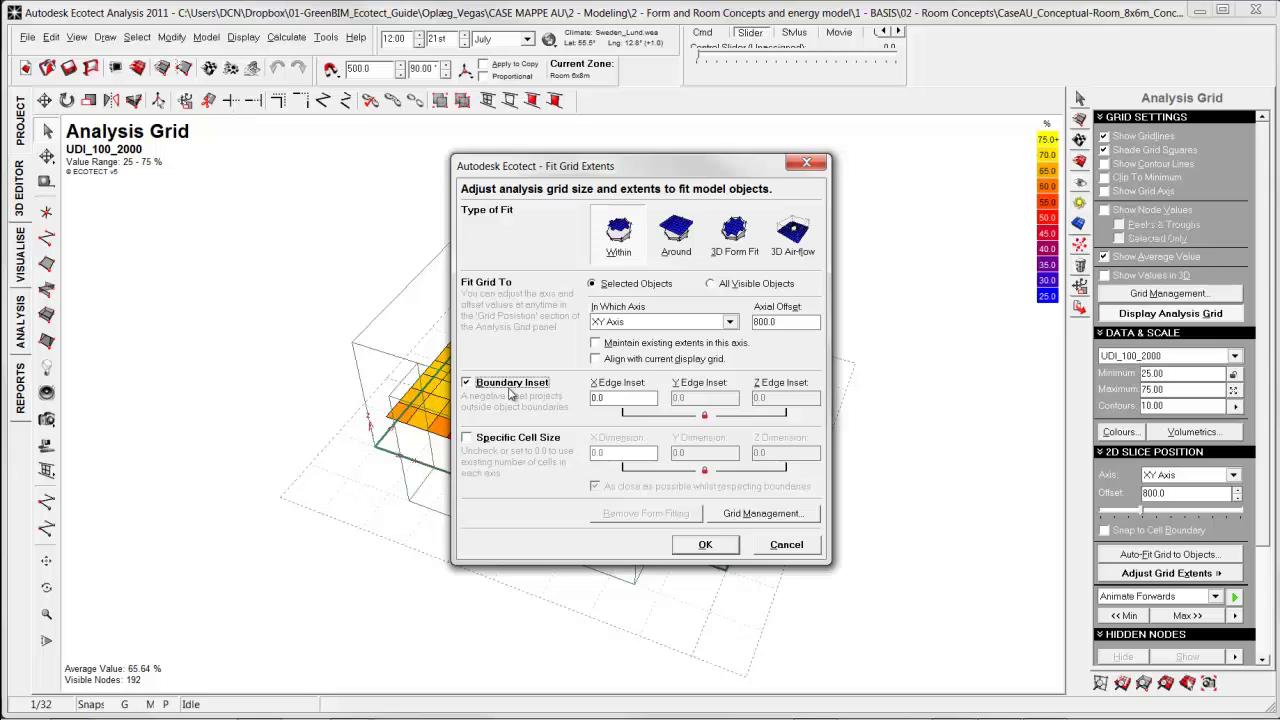
key("Tab")
type("100")
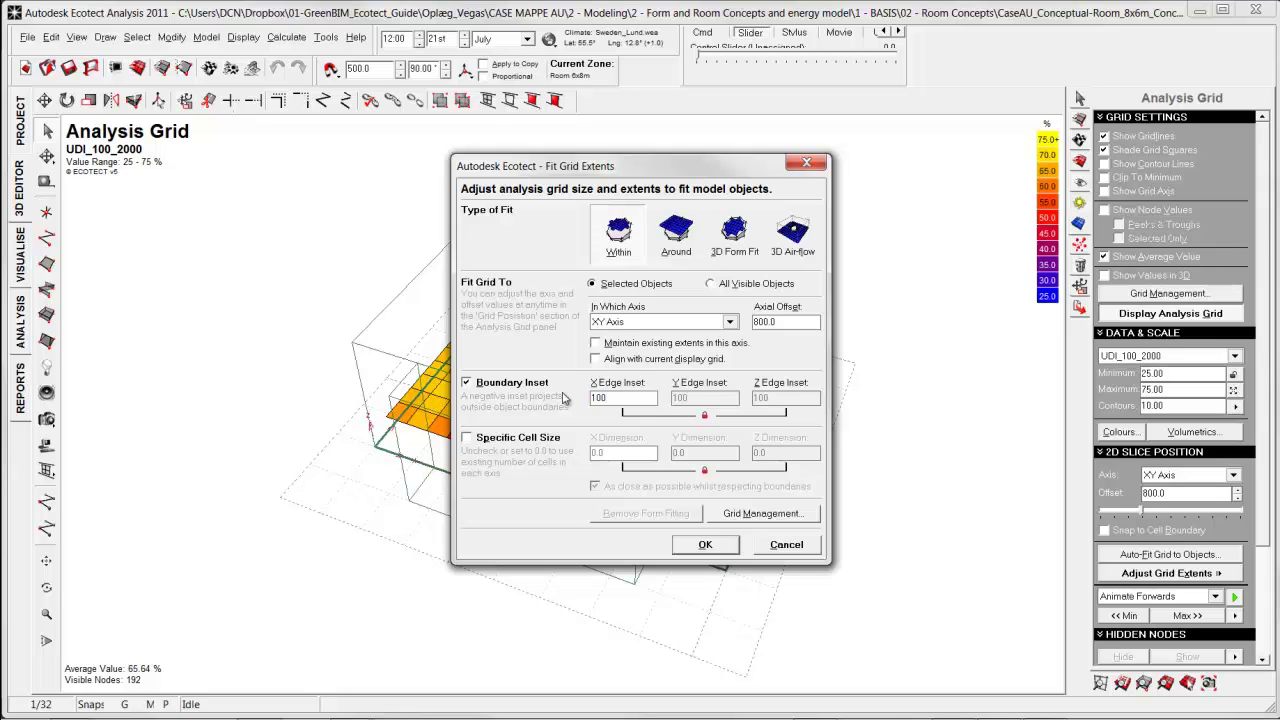
- Set a specific grid cell size of 500 and apply the new grid fit despite invalidating the current results
left_click(530, 440)
key("Tab")
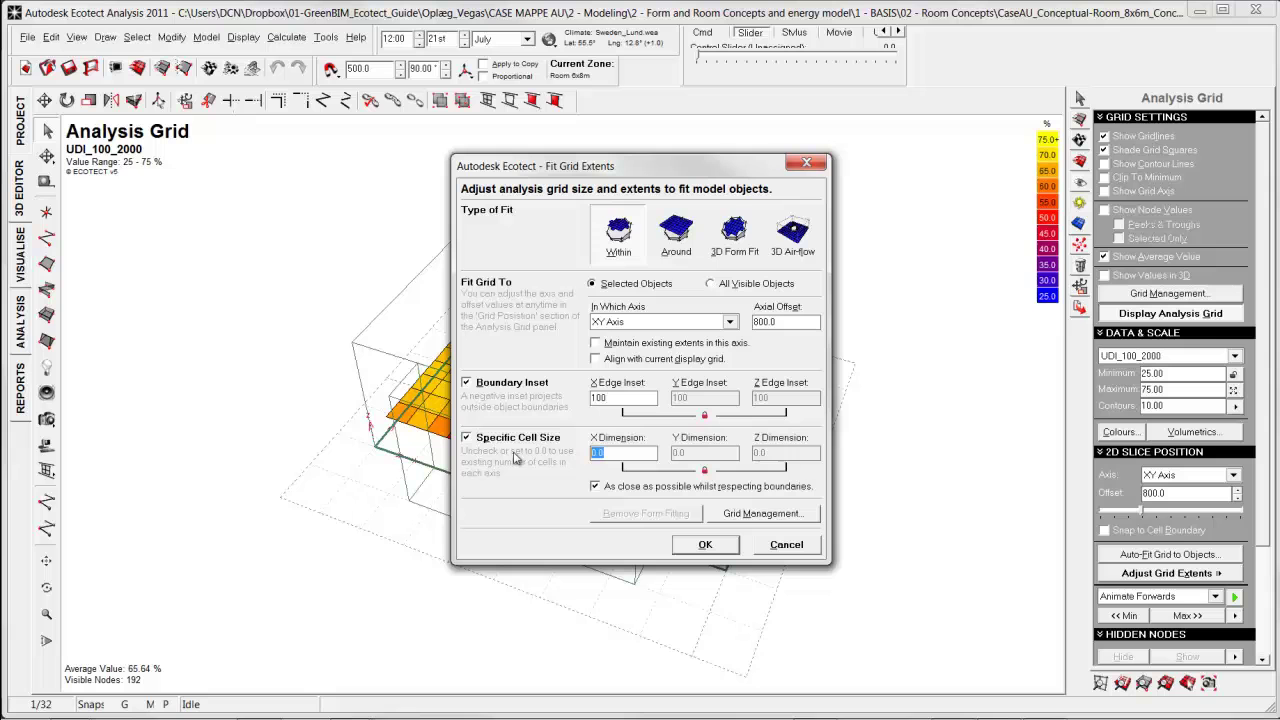
type("500")
left_click(710, 544)
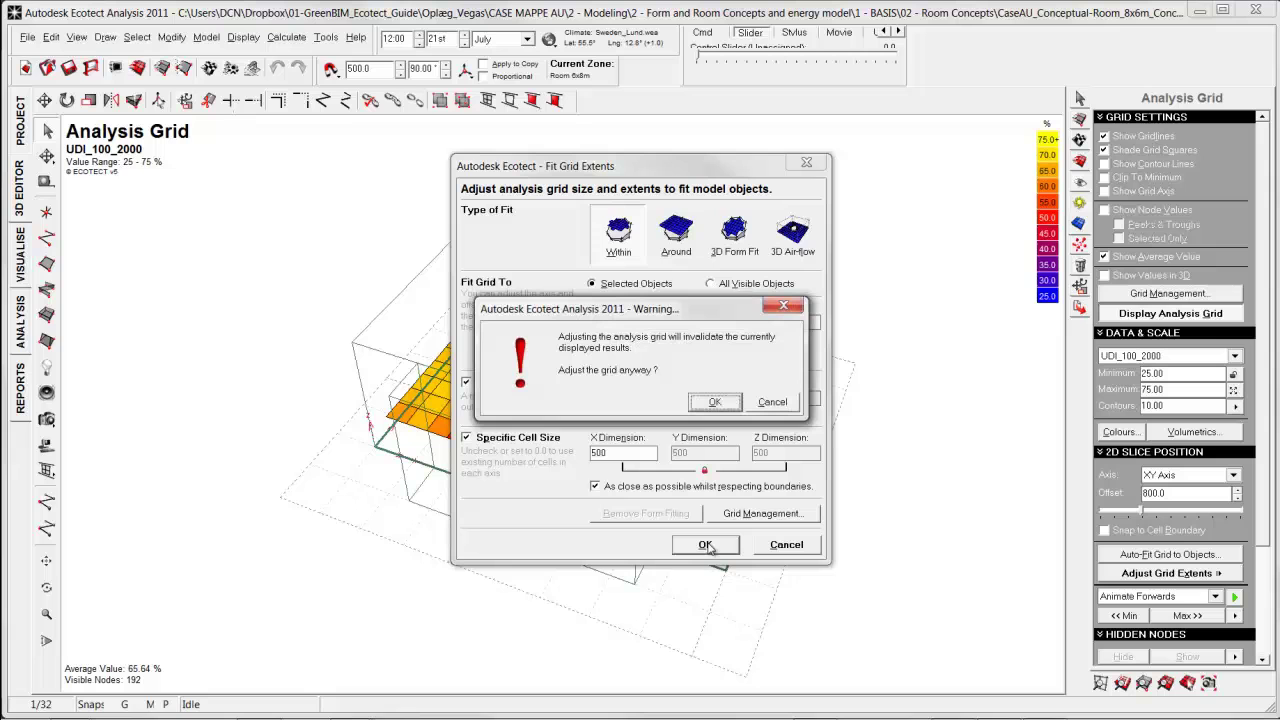
left_click(716, 402)
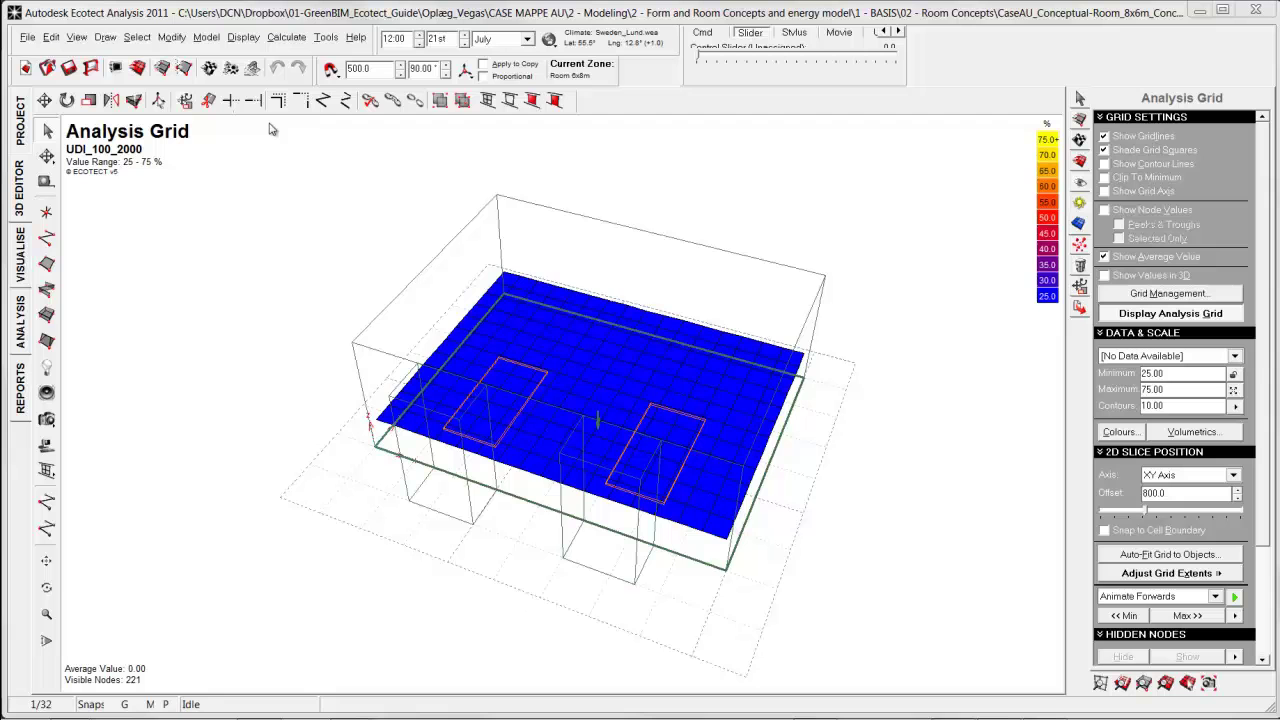
- Set up a lighting analysis exported to RADIANCE that produces an illuminance image (Lux) as a final render
left_click(286, 38)
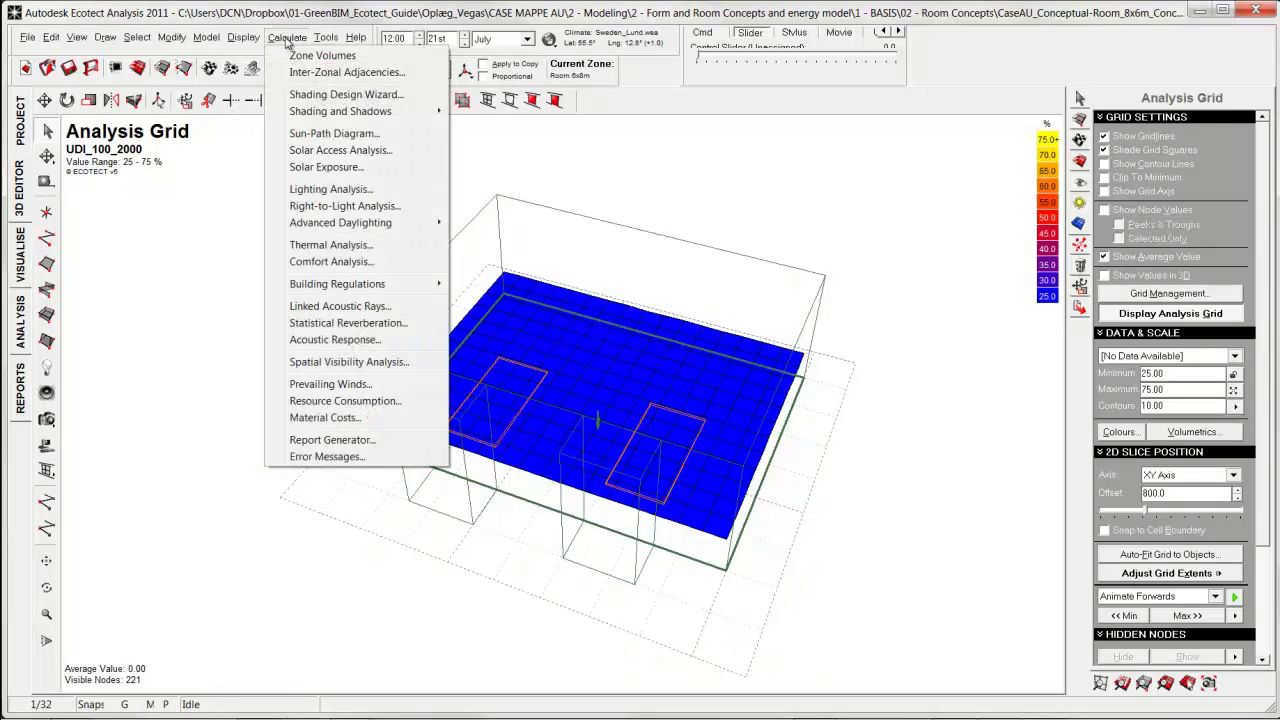
left_click(345, 190)
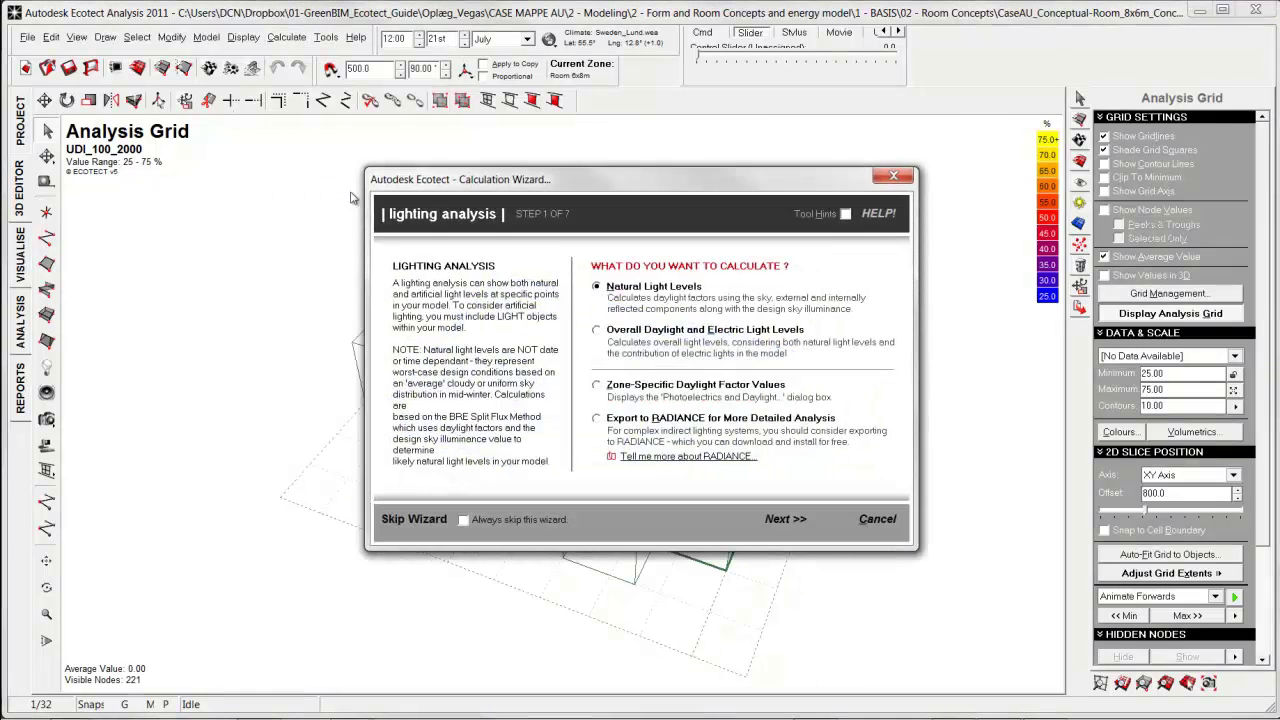
left_click(597, 421)
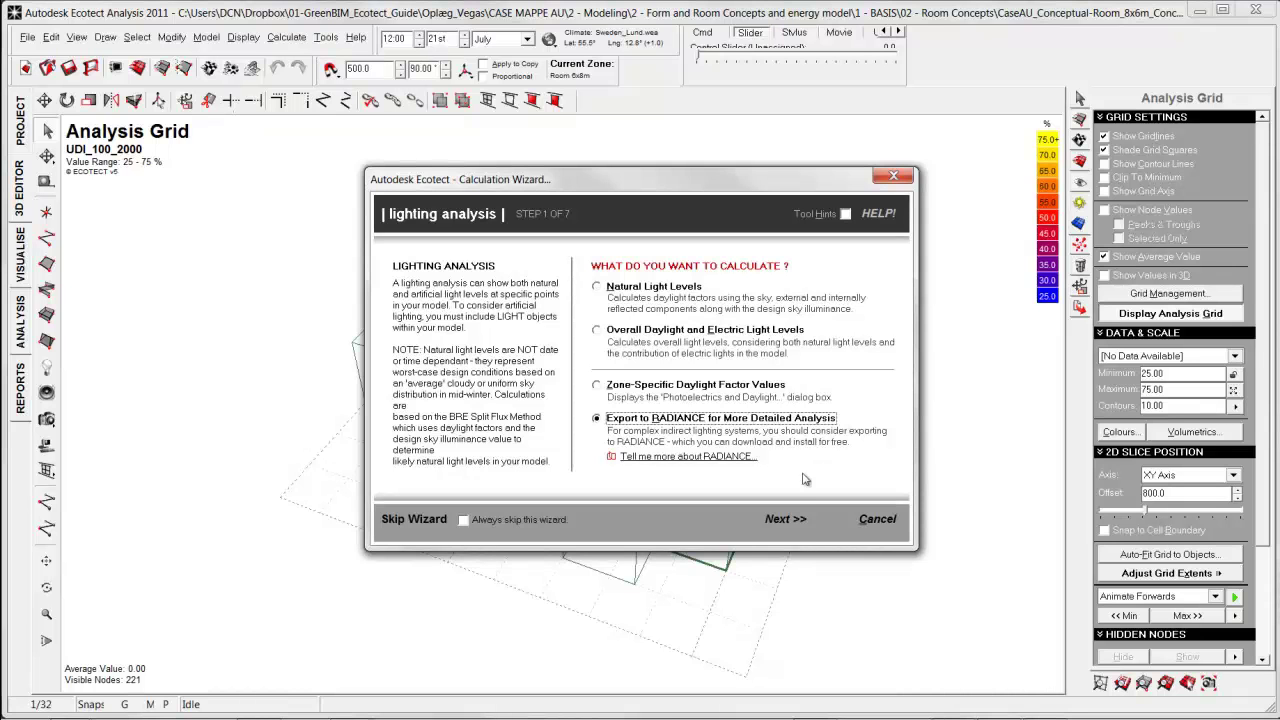
left_click(790, 520)
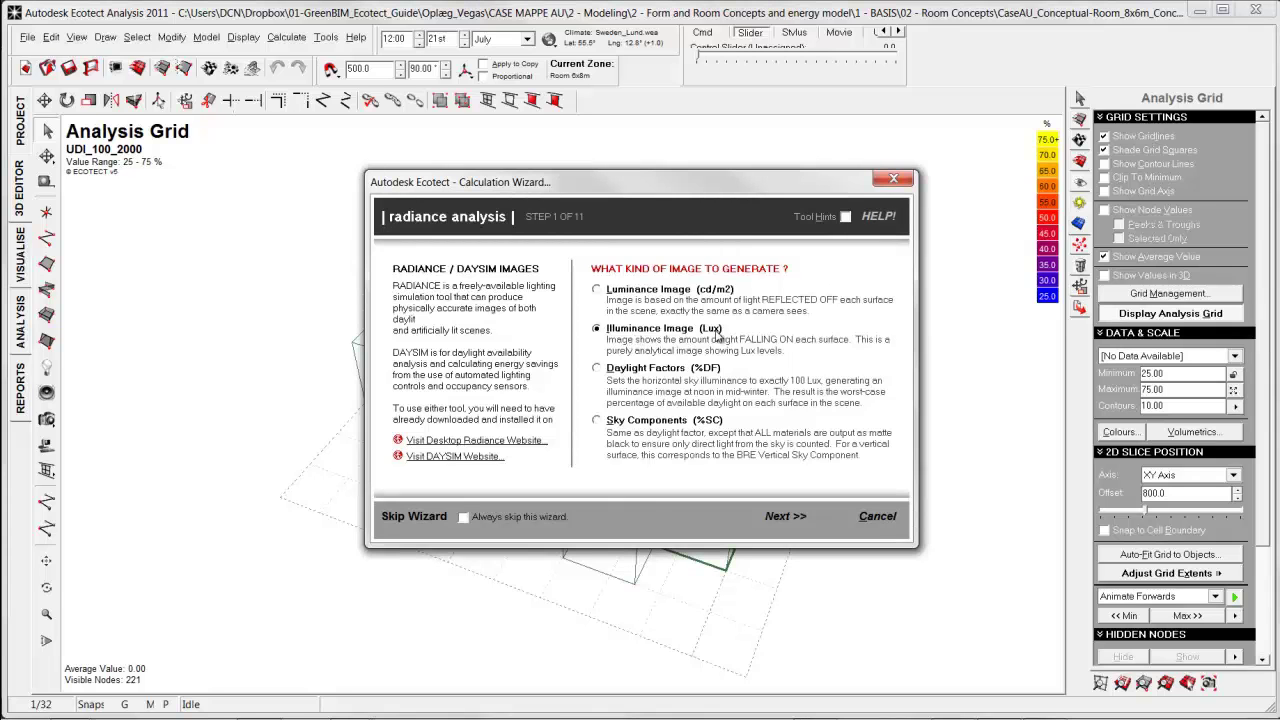
key("Return")
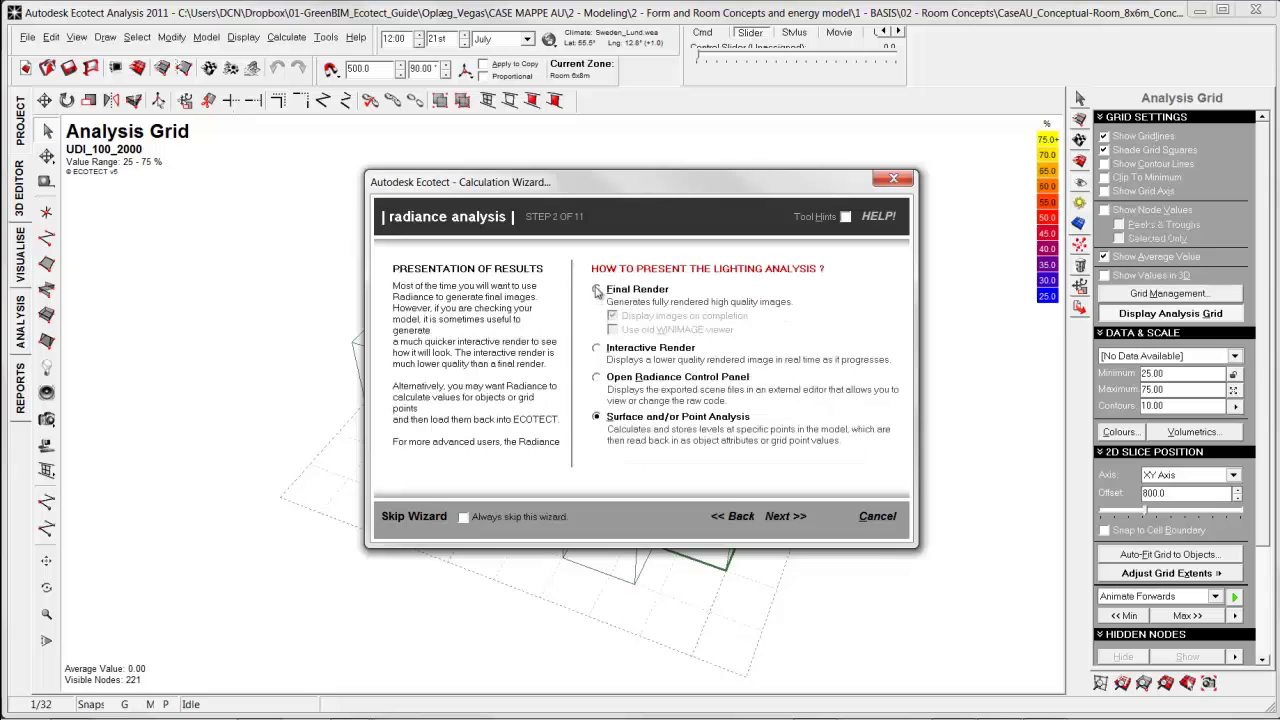
left_click(597, 290)
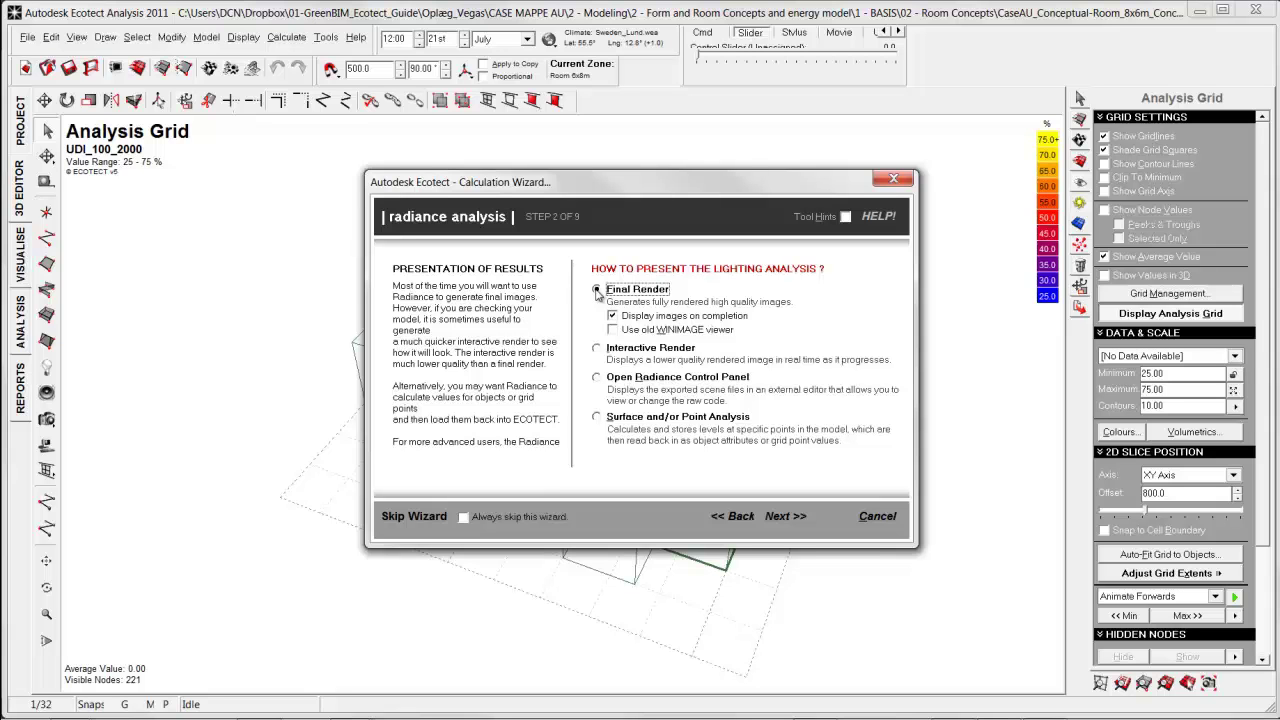
left_click(789, 517)
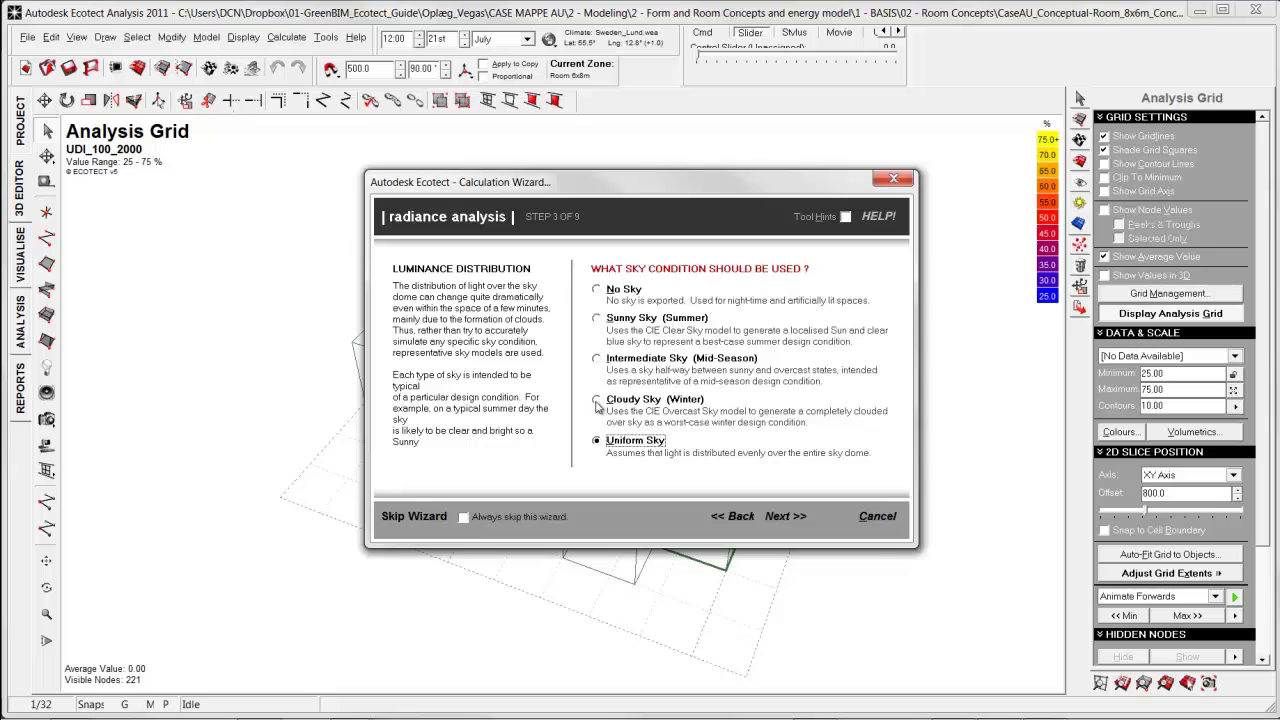
- Use the Cloudy Sky (Winter) condition and specify 21 December at 12:00 as the calculation date and time
left_click(600, 403)
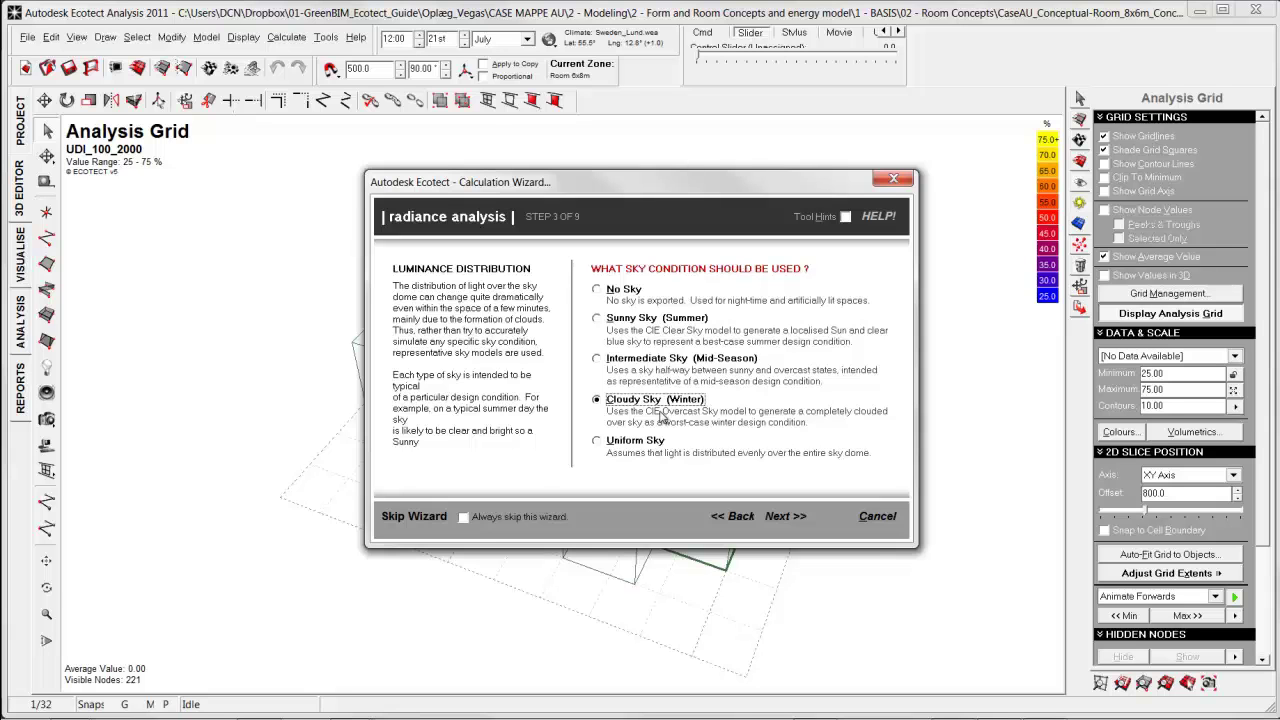
left_click(785, 516)
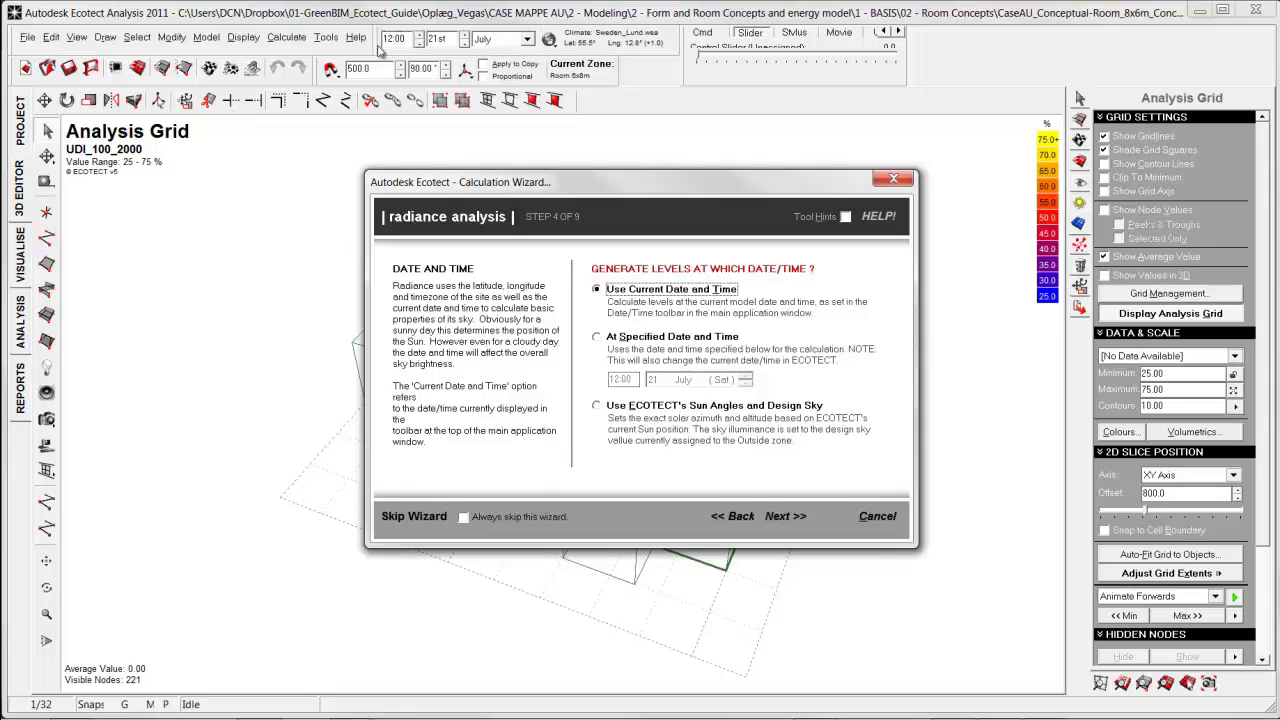
left_click(600, 340)
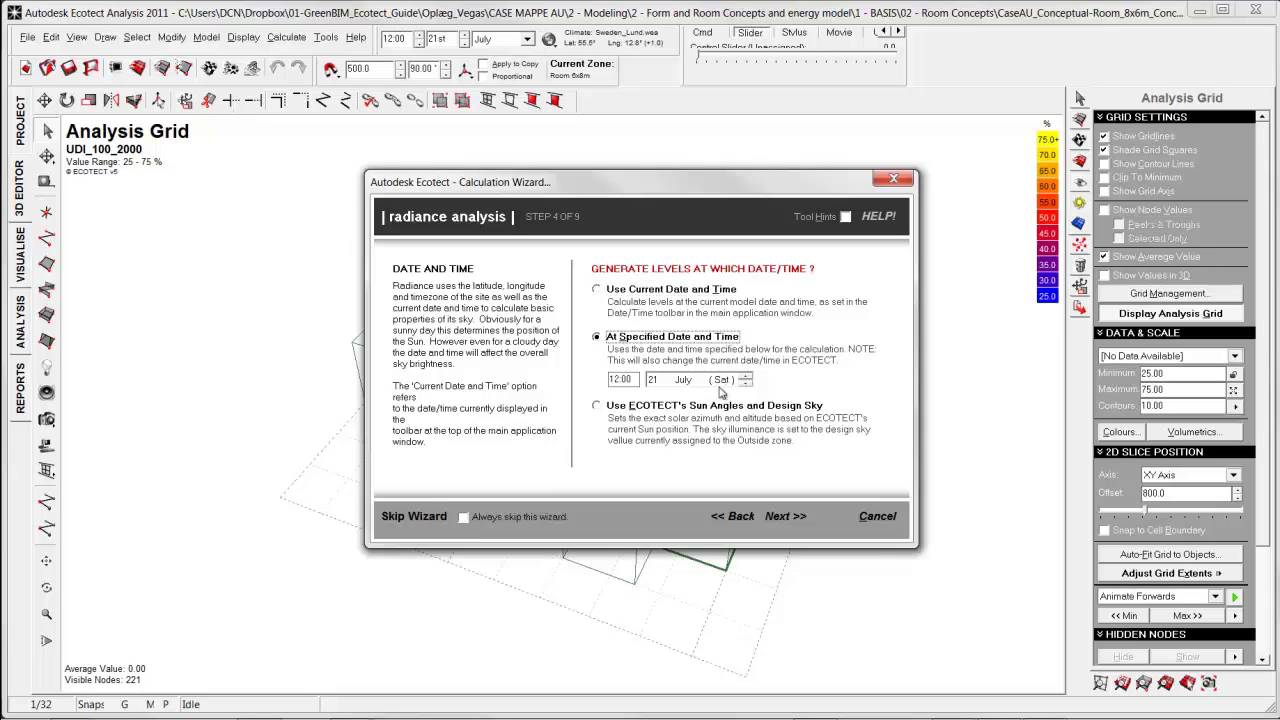
left_click(683, 380)
left_click(783, 516)
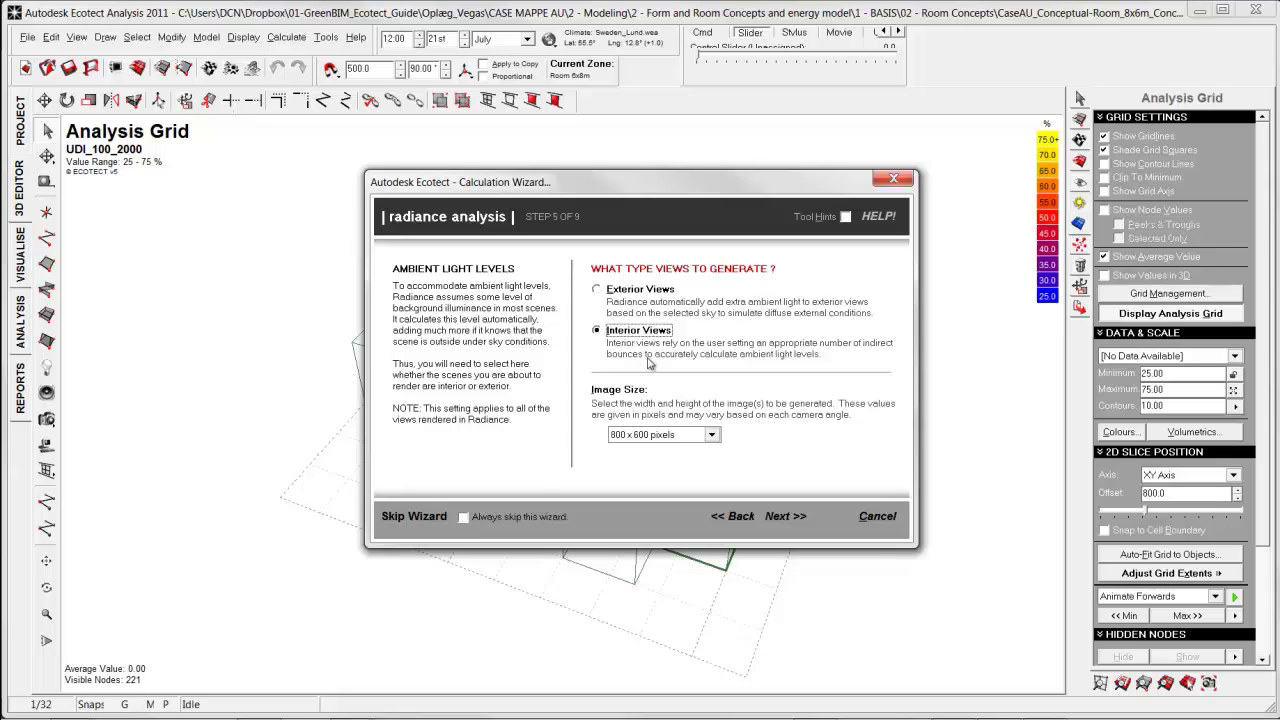
- Accept interior views from the InteriorView01 camera and set the lighting variability to medium
key("Return")
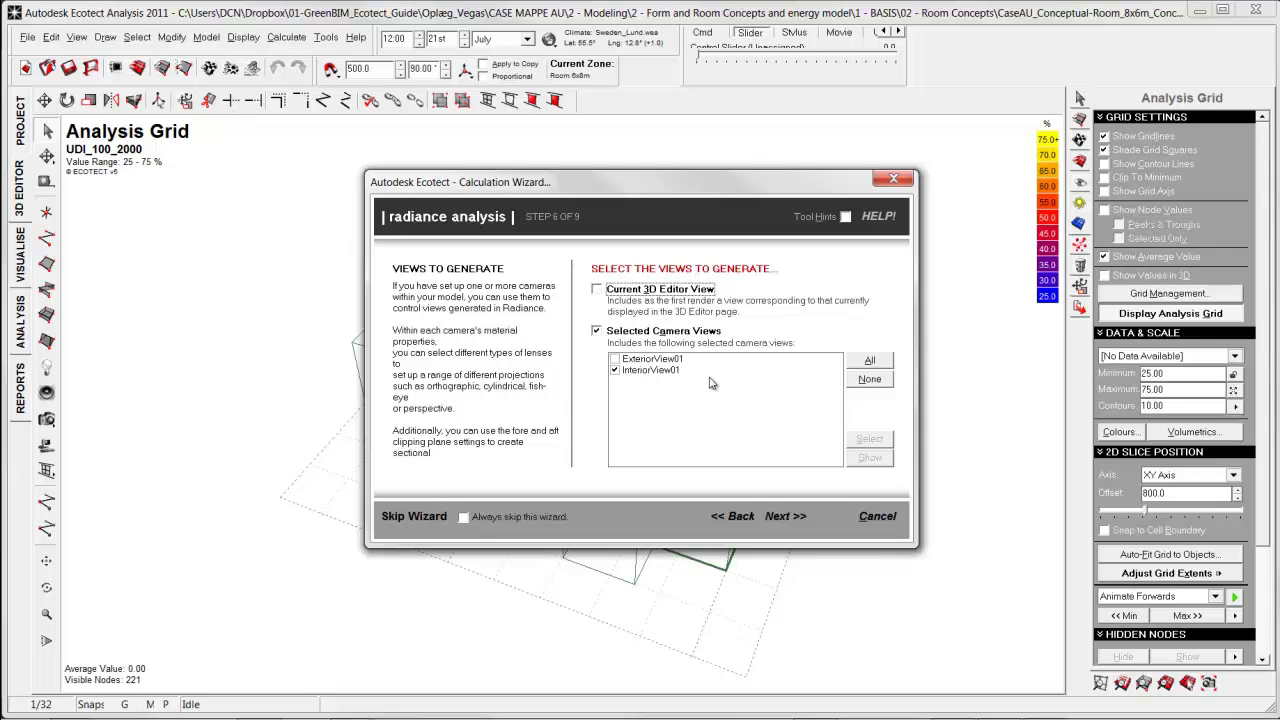
left_click(785, 516)
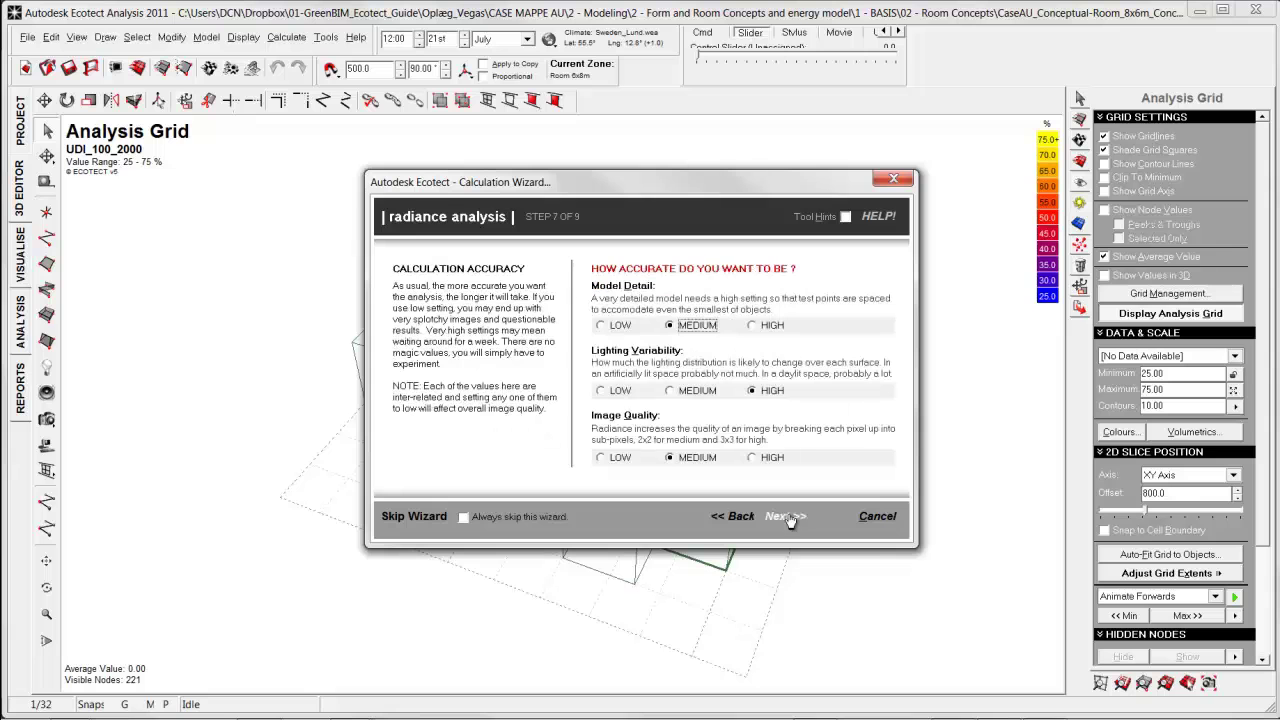
left_click(690, 390)
left_click(785, 516)
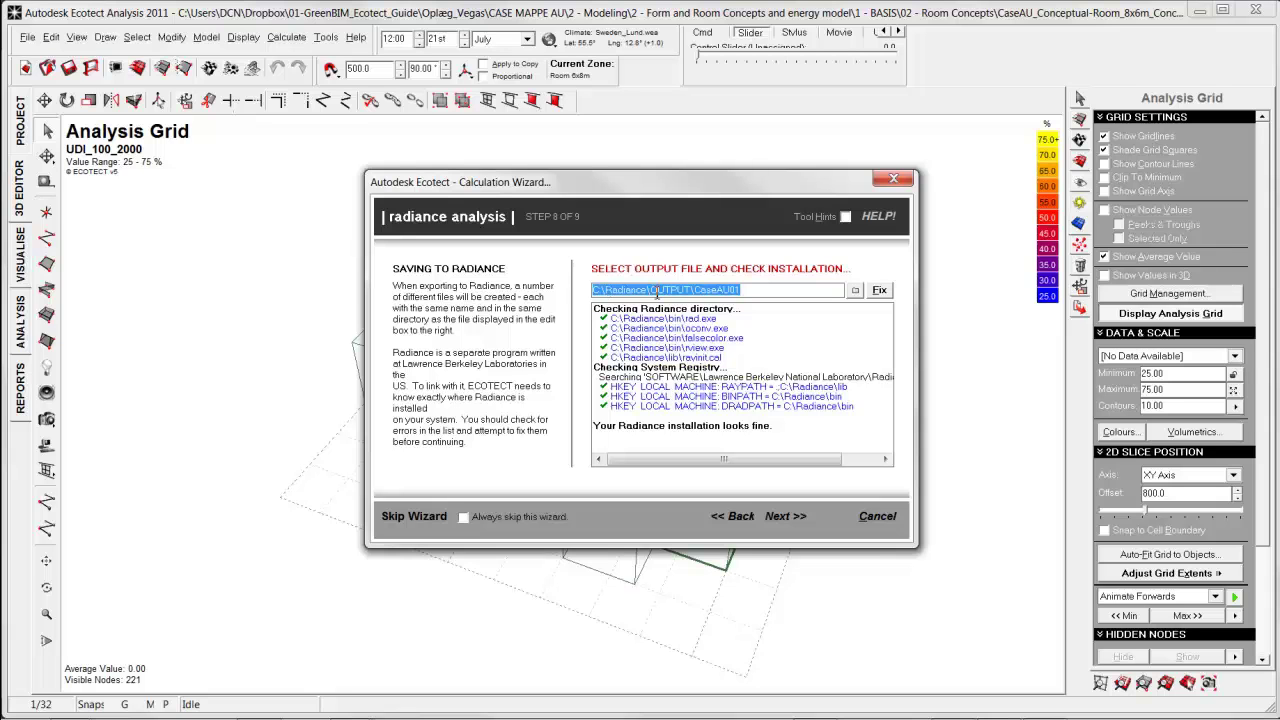
- Run the RADIANCE render to the CaseAU01 output with point data for the current 2D analysis grid, then dismiss the rendered image
left_click(697, 290)
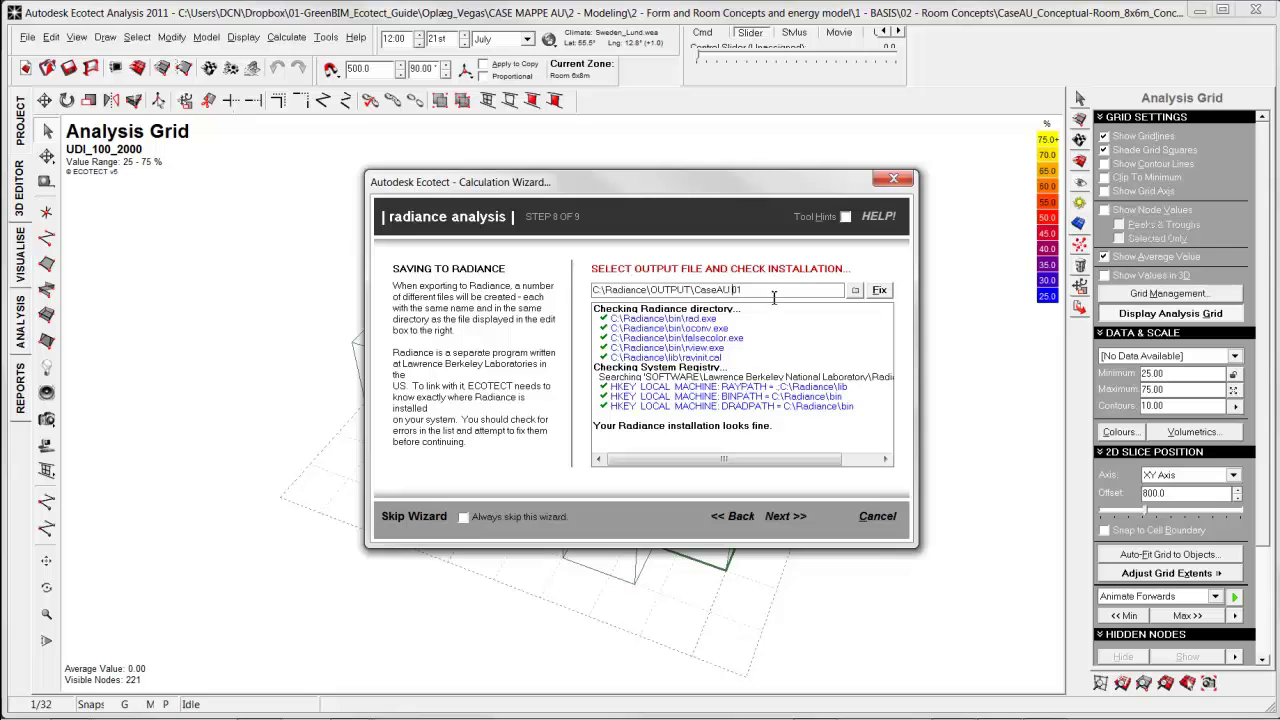
key("BackSpace")
left_click(785, 516)
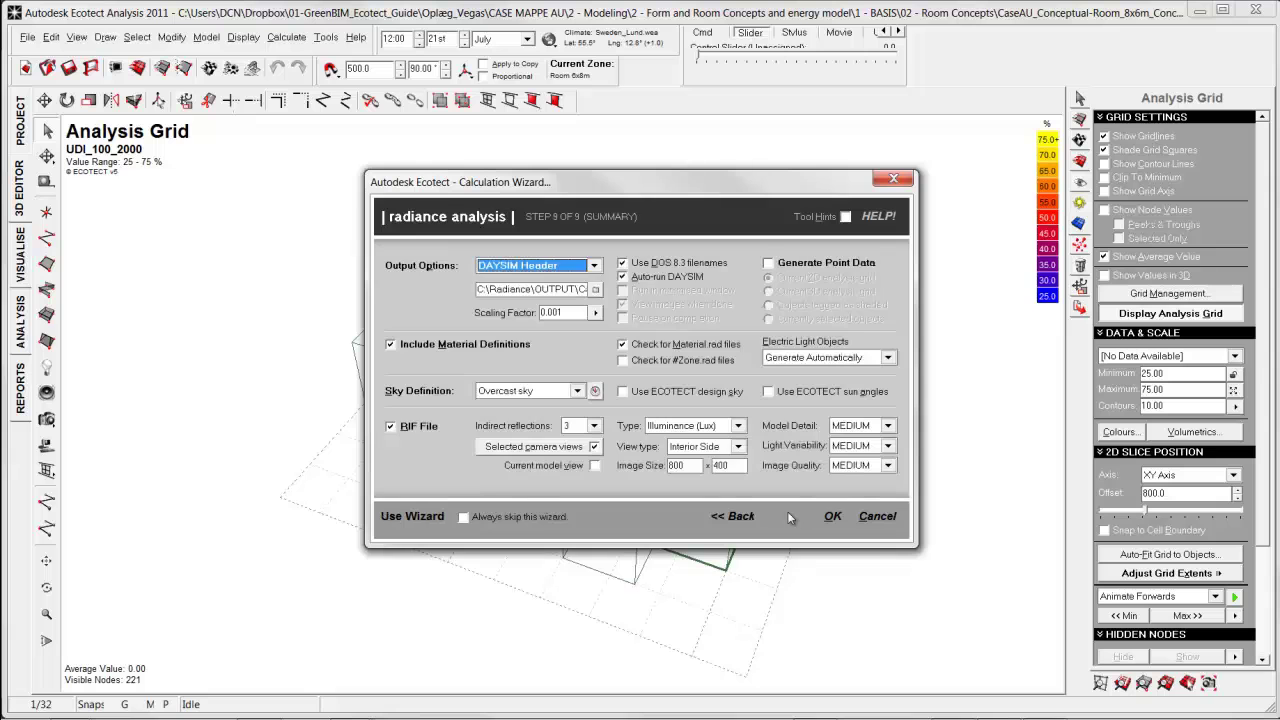
left_click(769, 263)
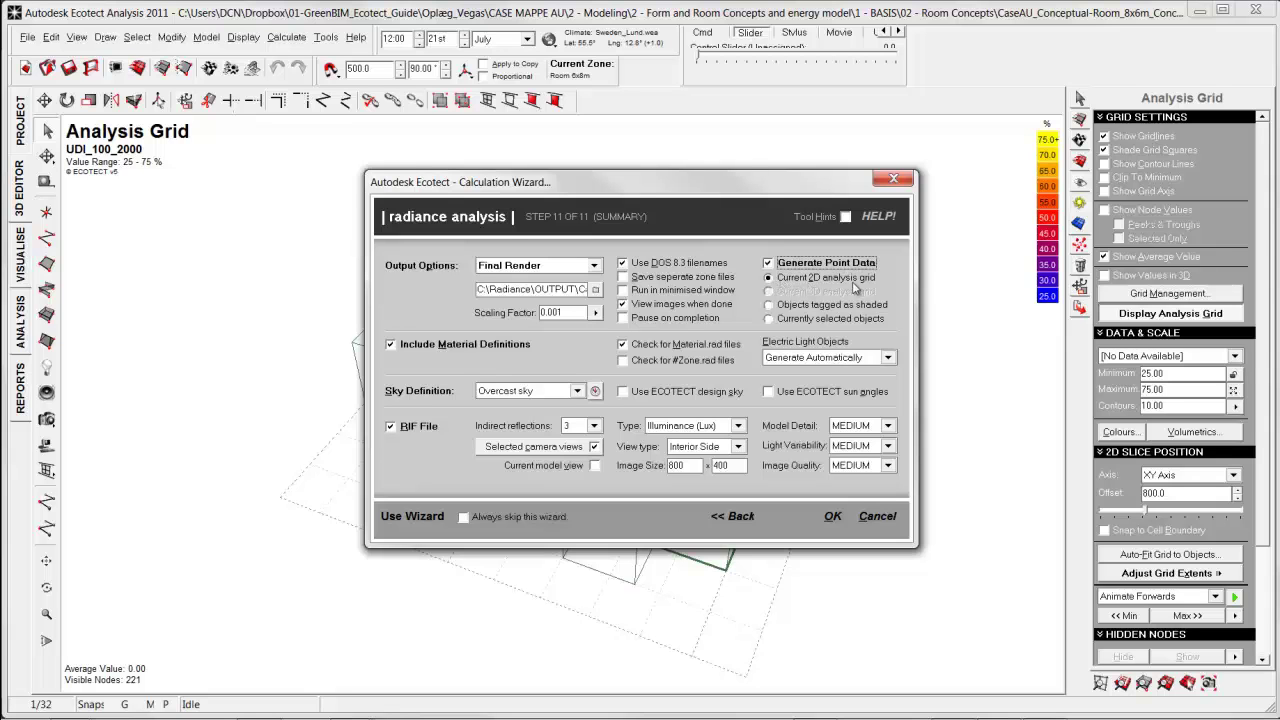
left_click(832, 517)
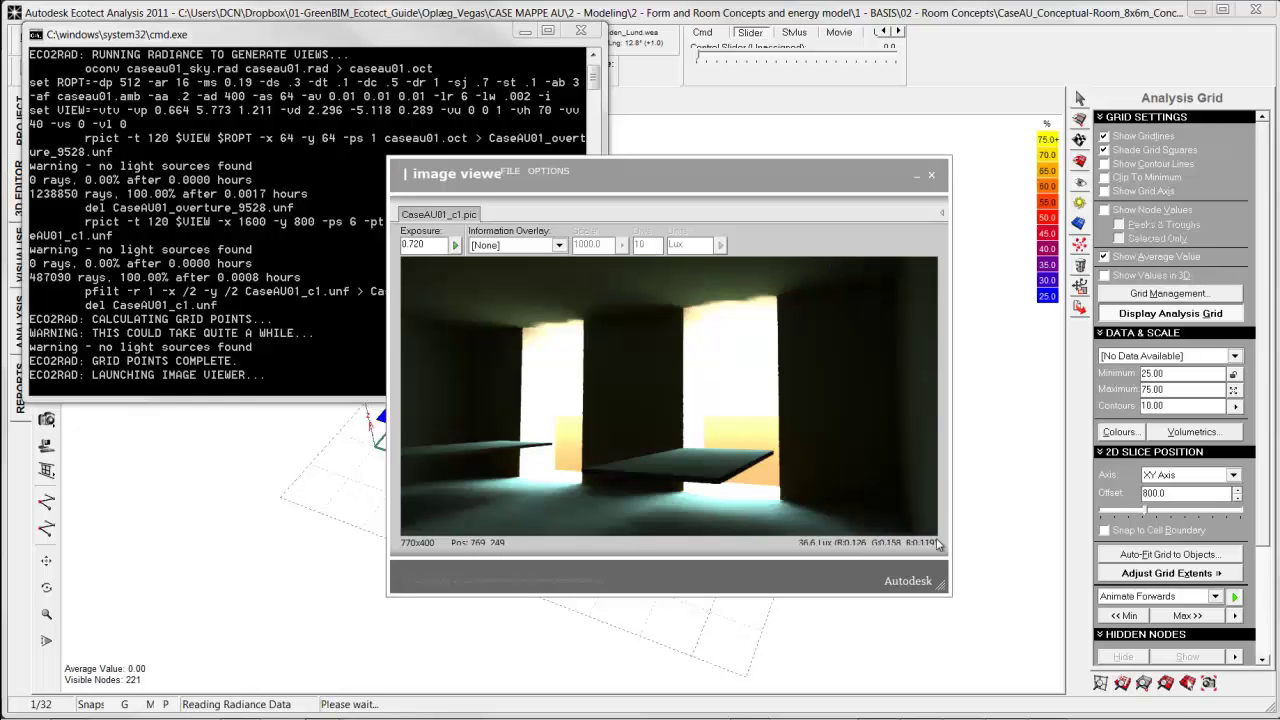
left_click(933, 180)
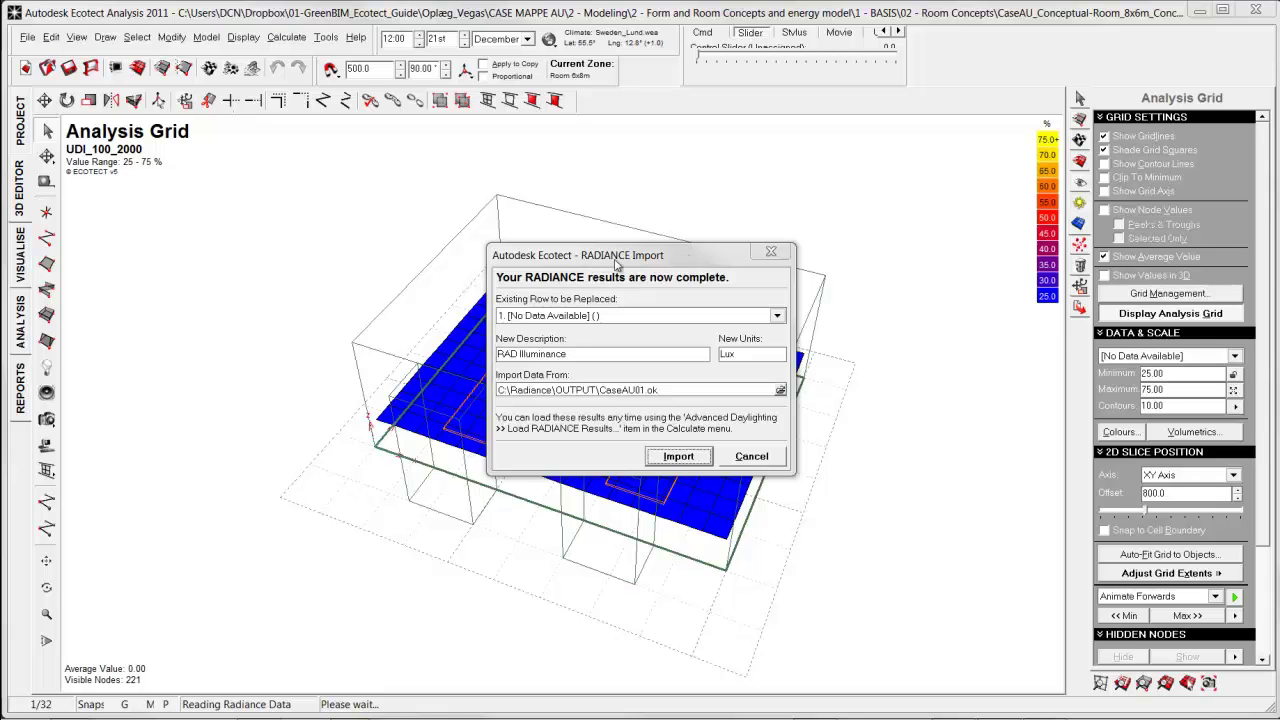
- Choose the first [No Data Available] row for replacement and describe the imported results as "12.00 - 21. December"
left_click(777, 315)
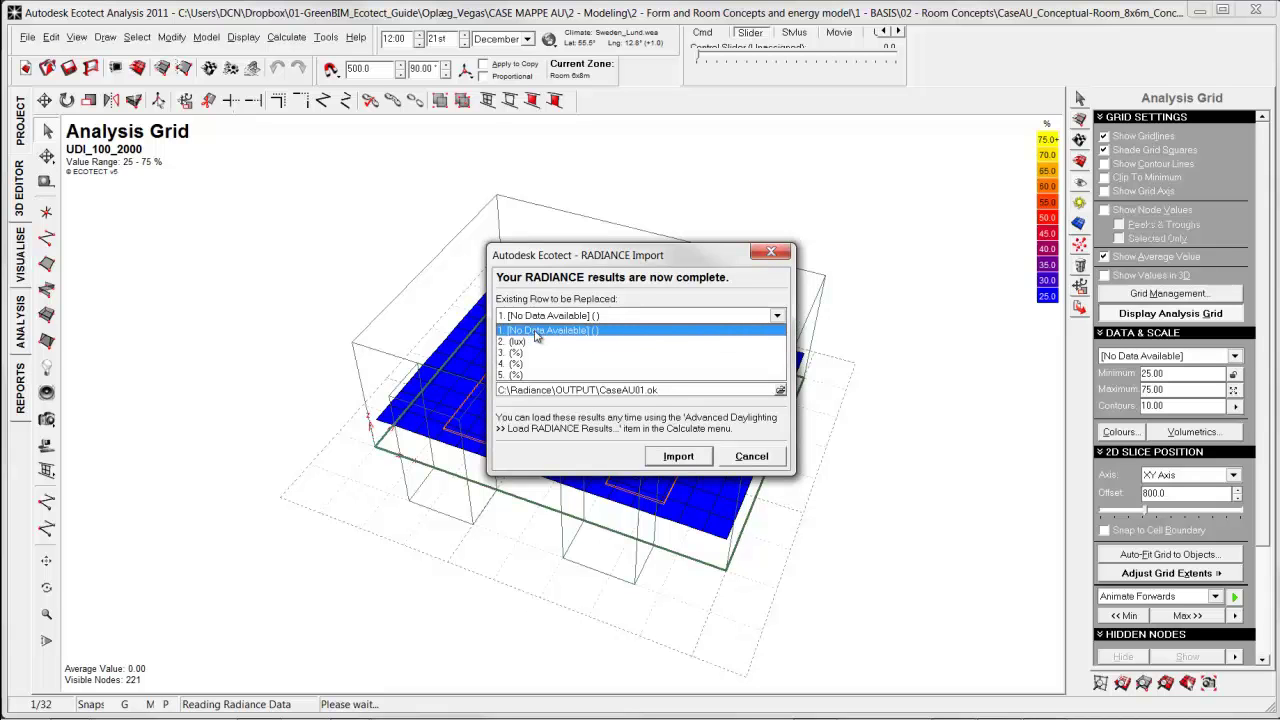
left_click(537, 333)
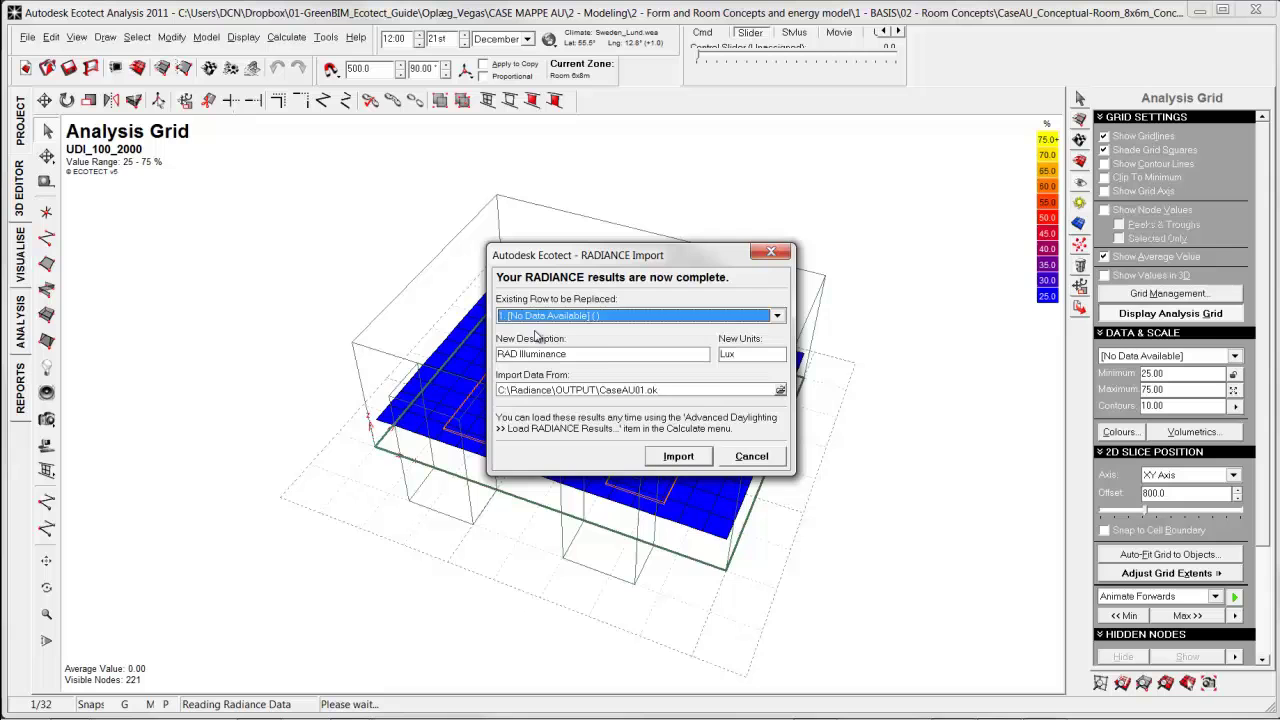
left_click(605, 356)
left_click_drag(595, 354, 462, 358)
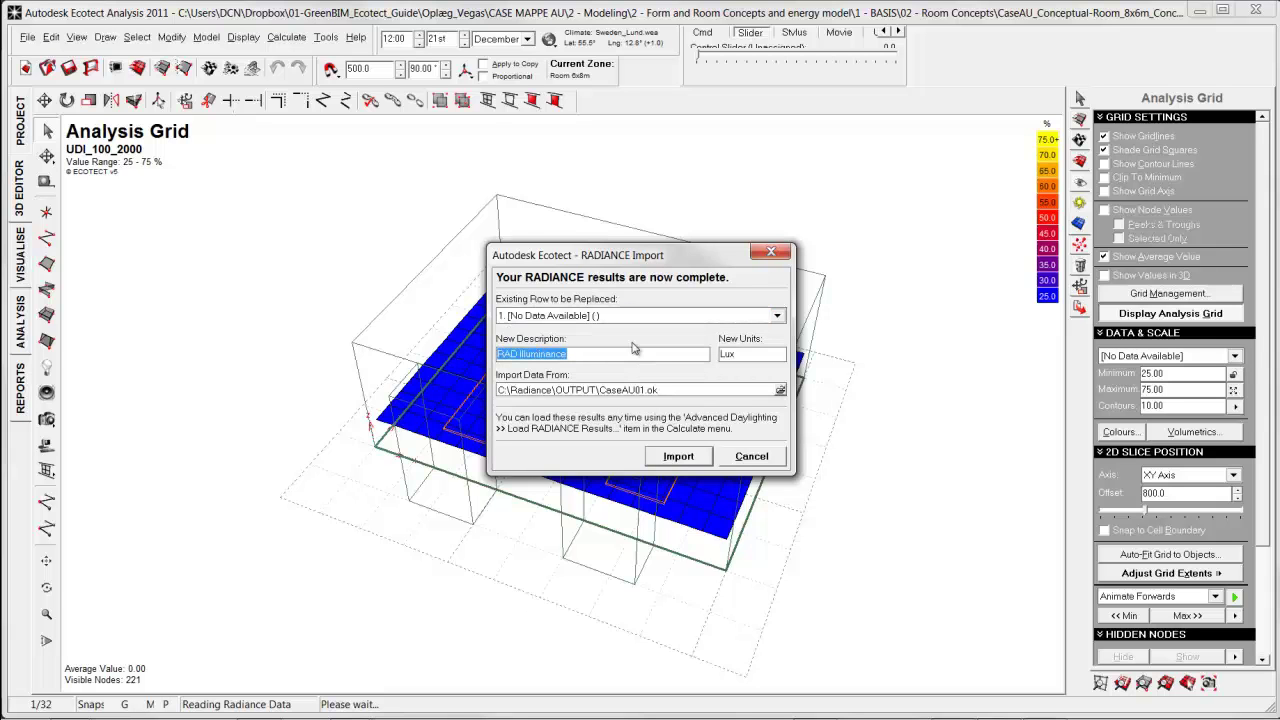
type("kl")
key("BackSpace")
key("BackSpace")
type("12.00.21")
type("December")
key("Home")
key("Right")
key("Right")
key("Right")
key("Right")
key("Right")
key("Delete")
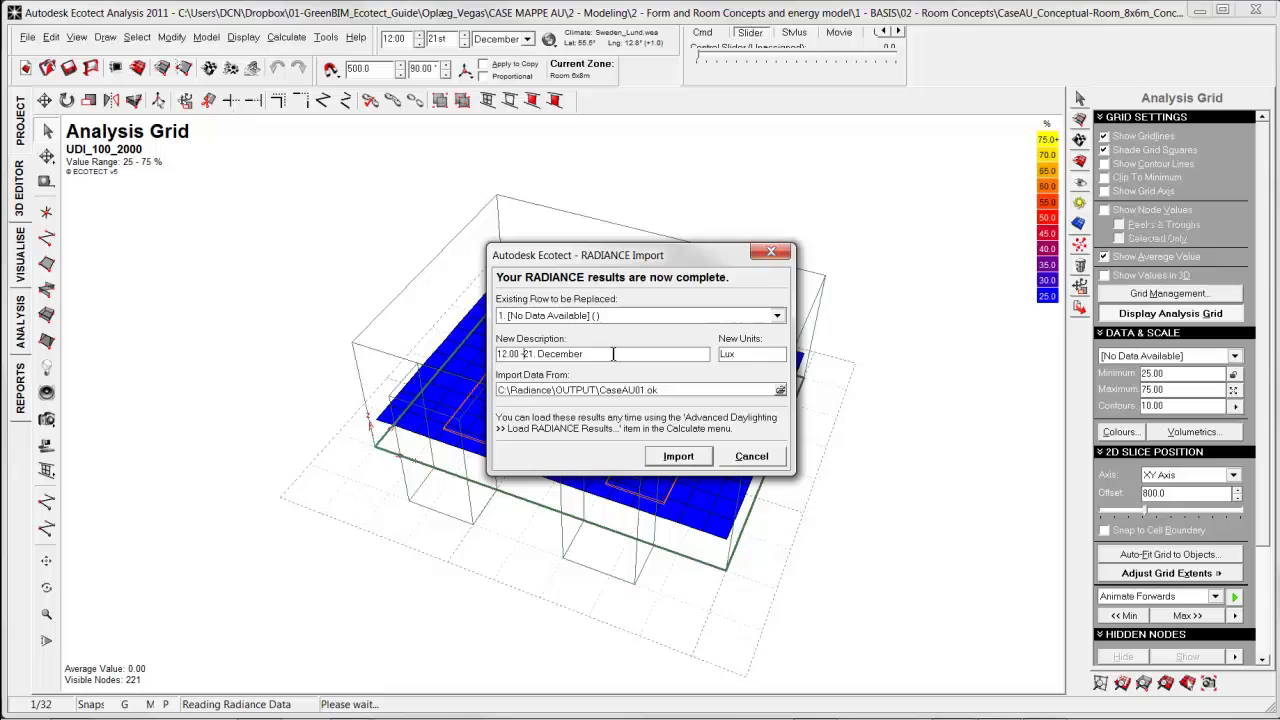
type("-")
- Select CaseAU01.ok from the RADIANCE OUTPUT folder as the data source and import it into the analysis grid
left_click(685, 390)
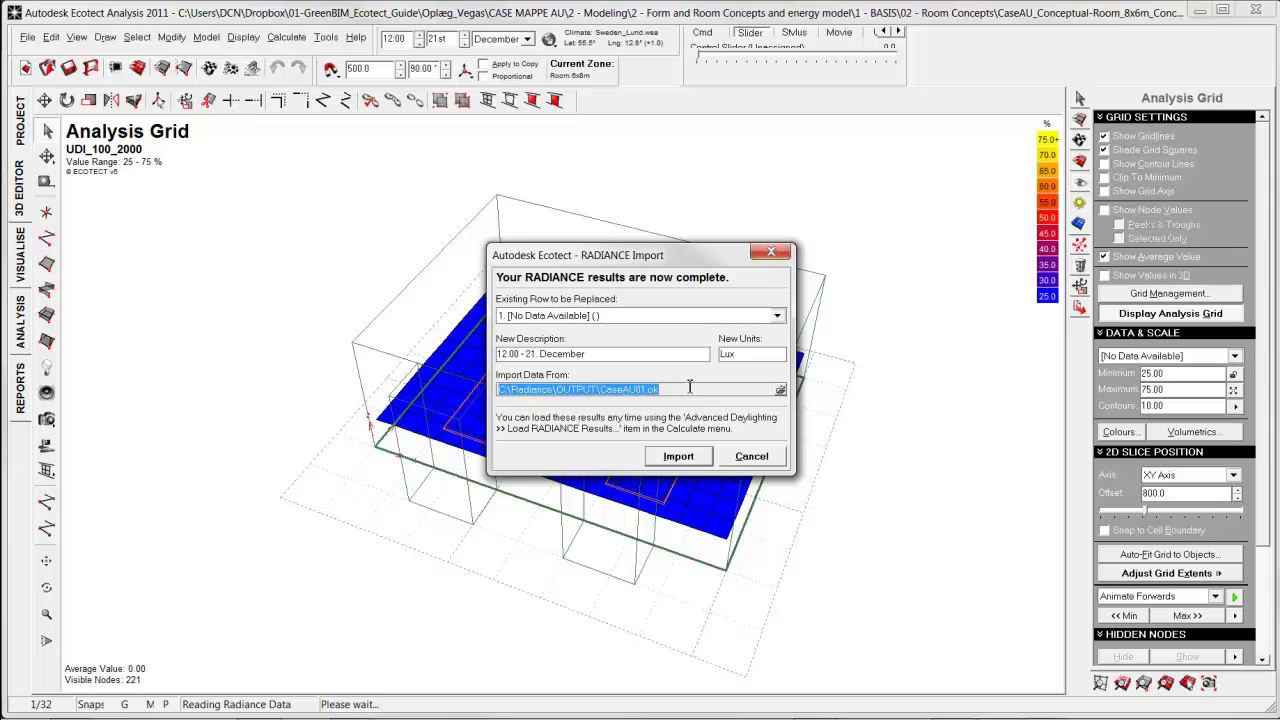
left_click(780, 392)
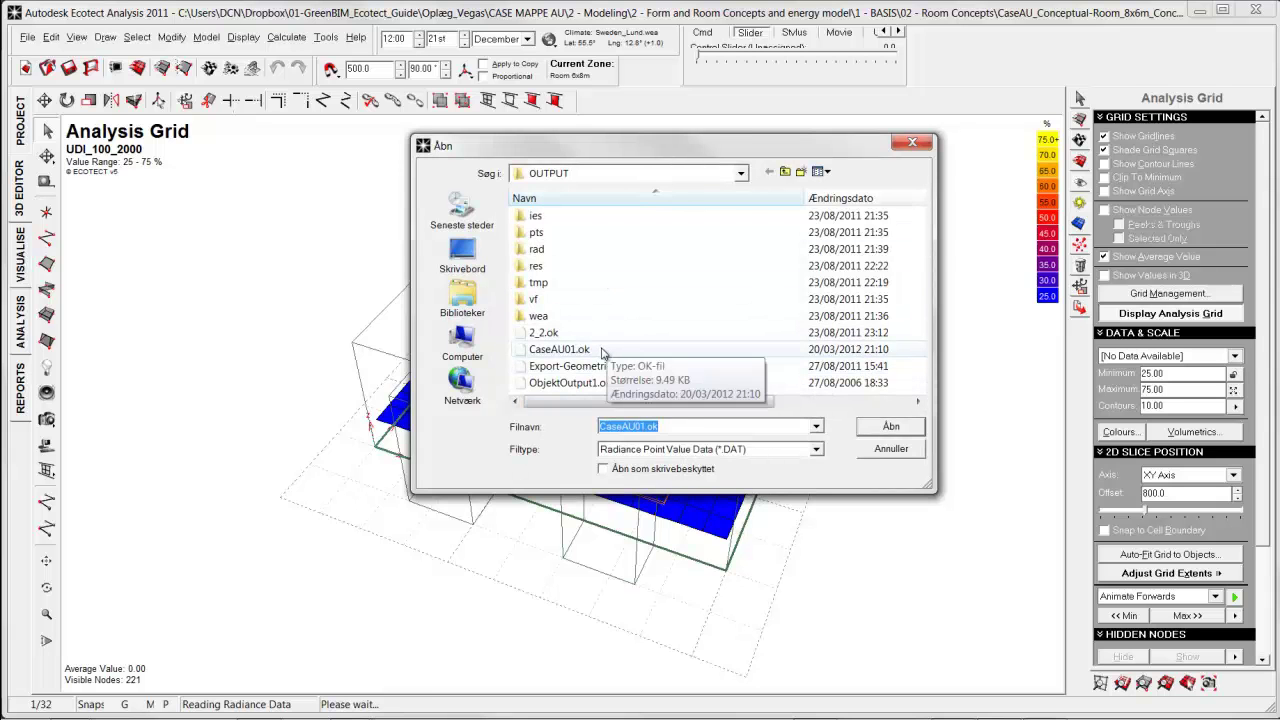
left_click(601, 352)
left_click(893, 428)
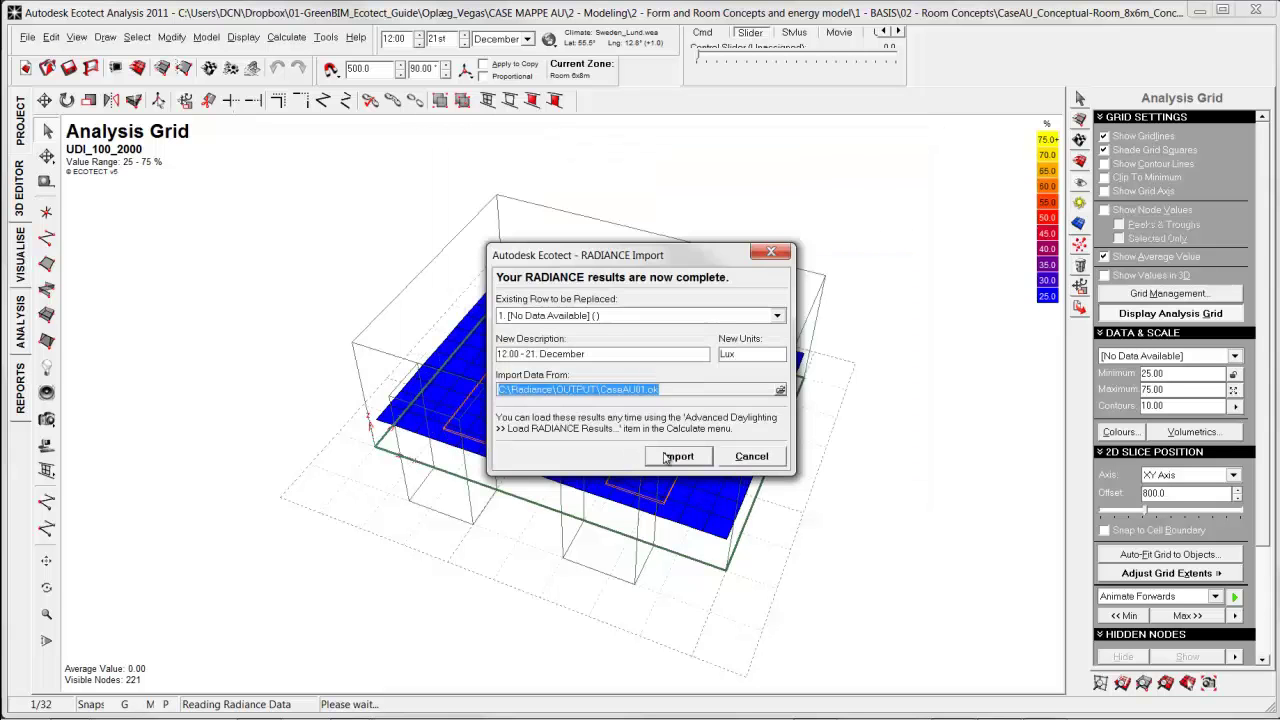
left_click(677, 456)
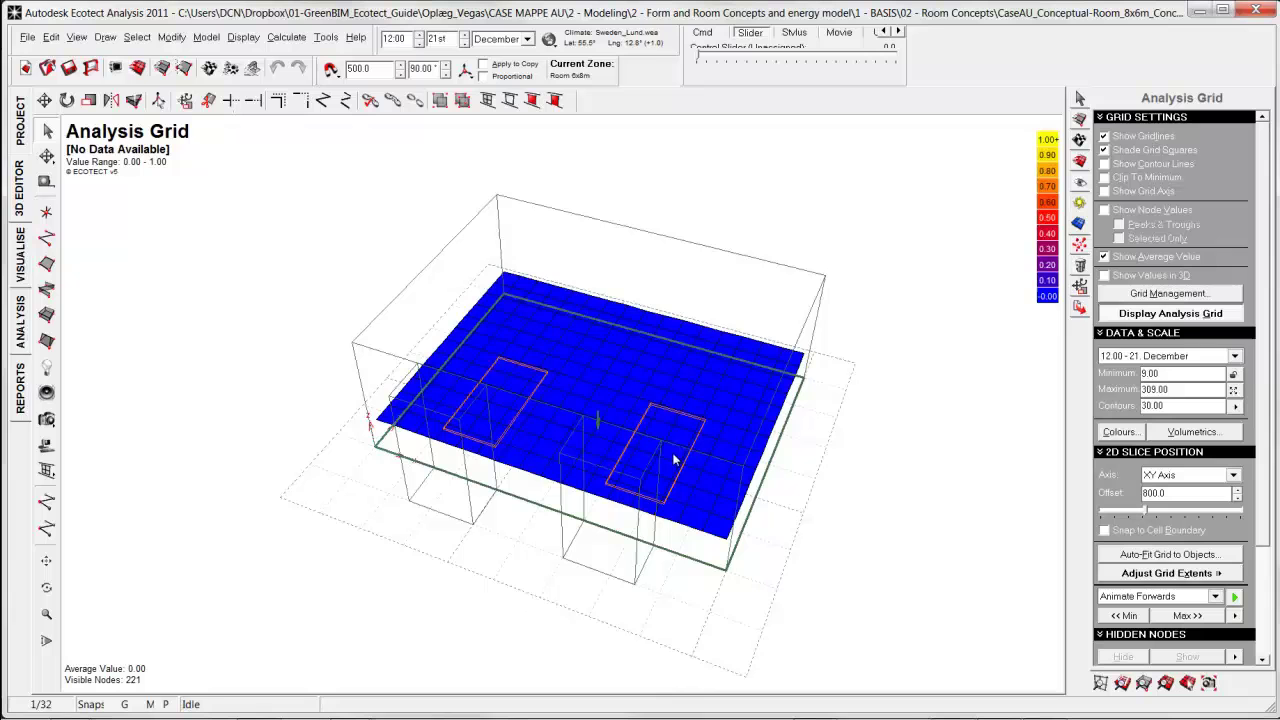
- Display the 12.00 - 21. December data on the analysis grid with a scale from 0 to 350 lux
left_click(1211, 358)
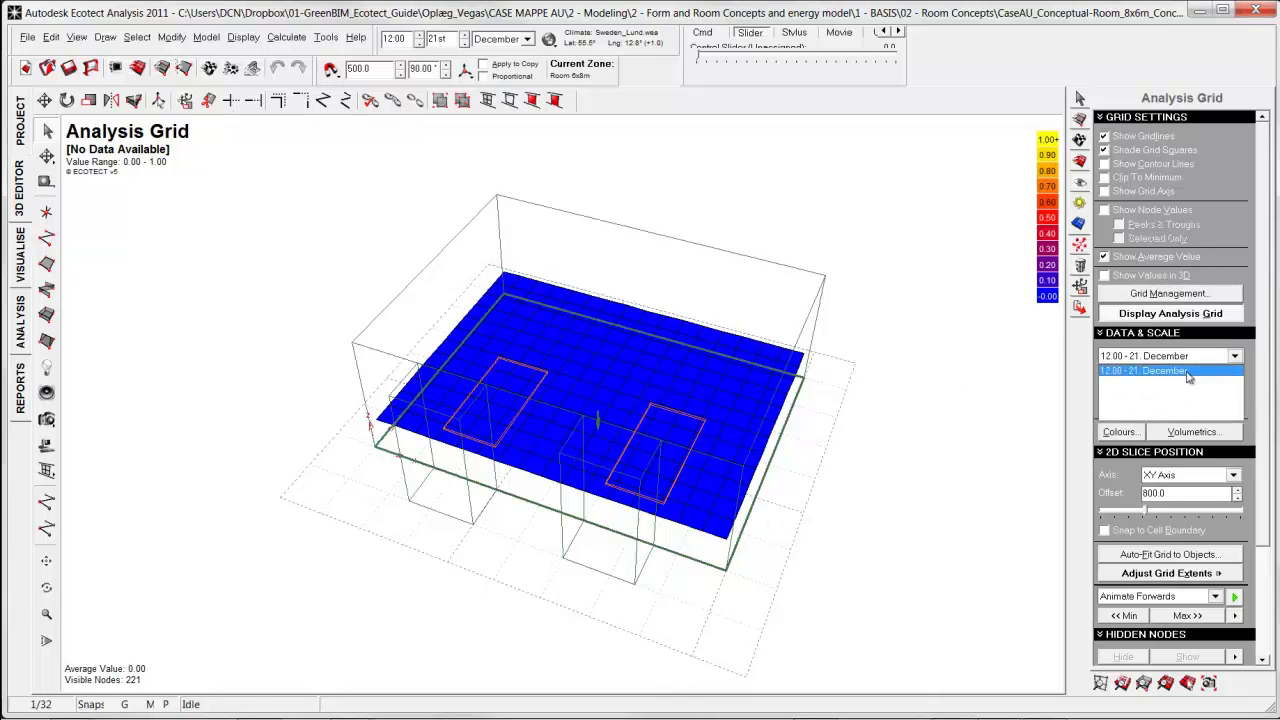
left_click(1188, 372)
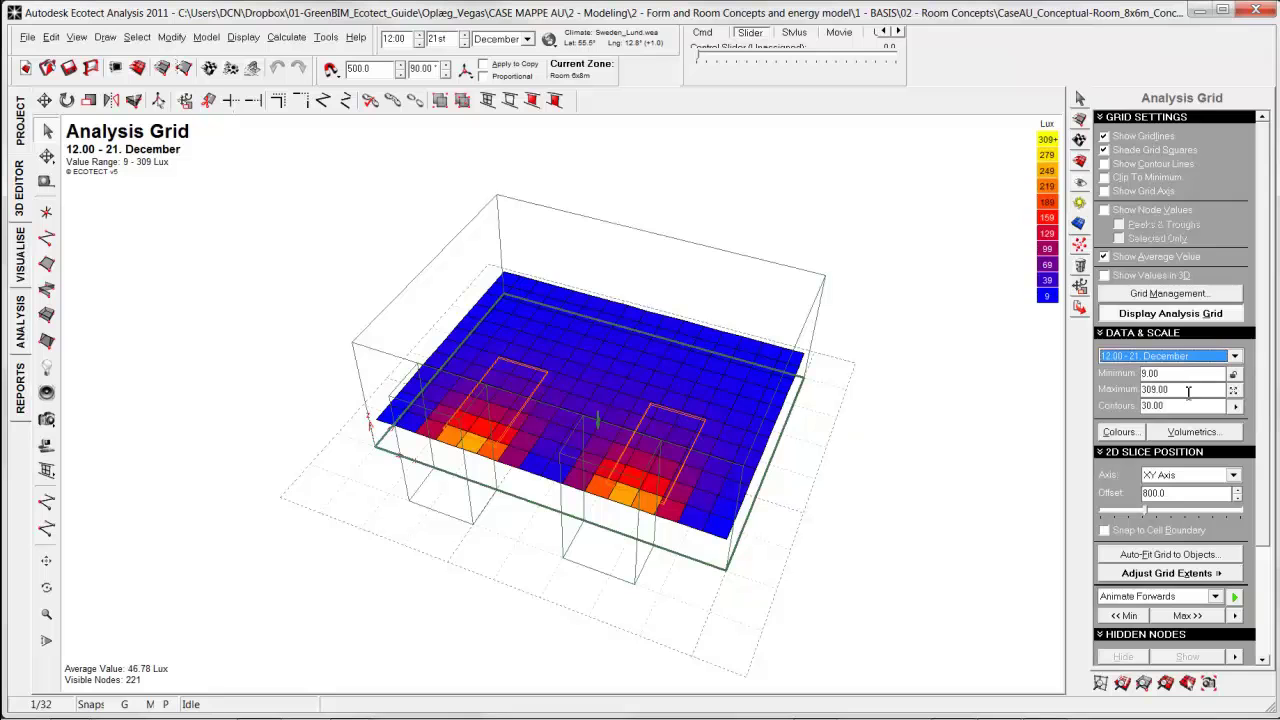
left_click(1188, 392)
type("3")
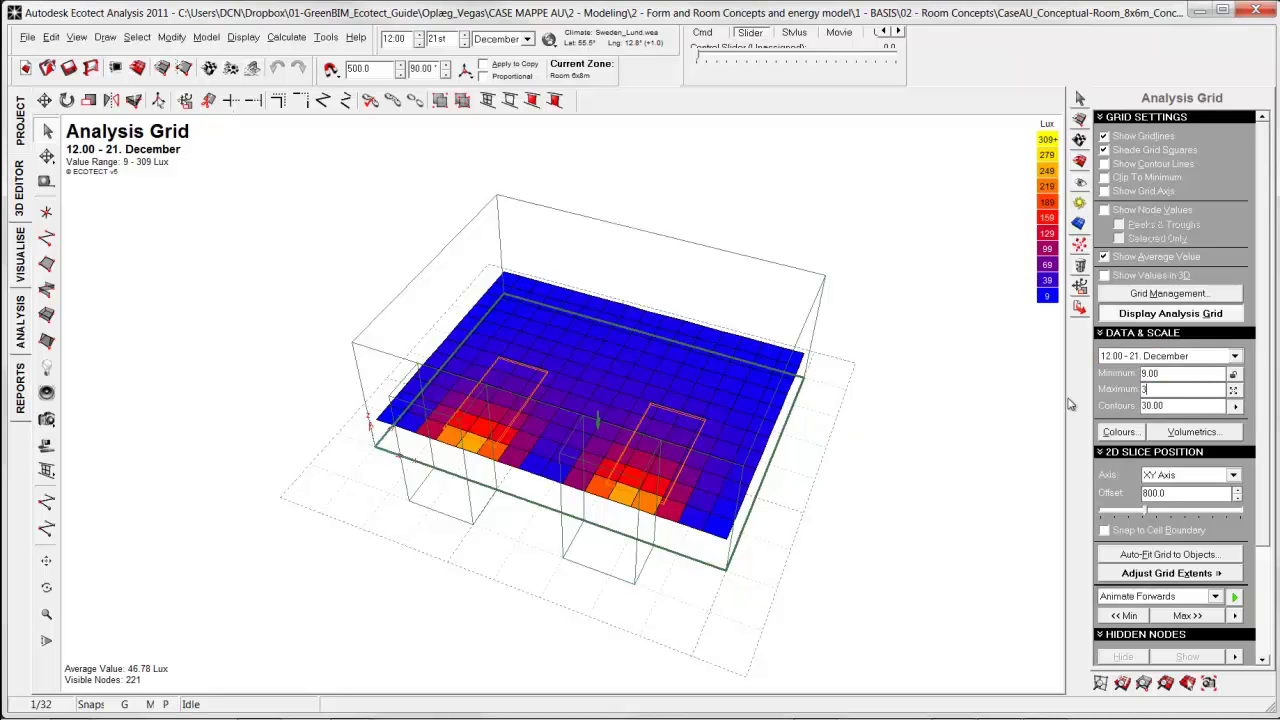
type("50")
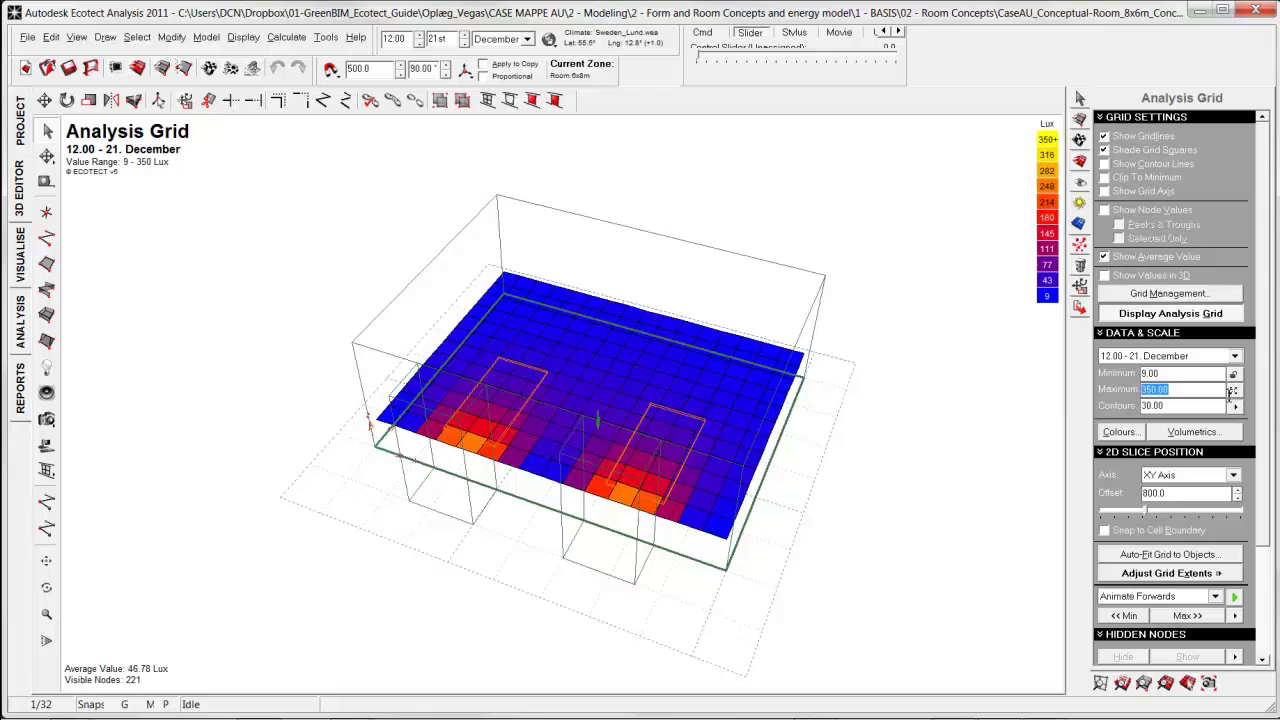
key("shift+Tab")
type("0")
key("Return")
- Show the two-window room's analysis grid in plan view and switch to the room concepts sheet in Illustrator
mouse_move(350, 715)
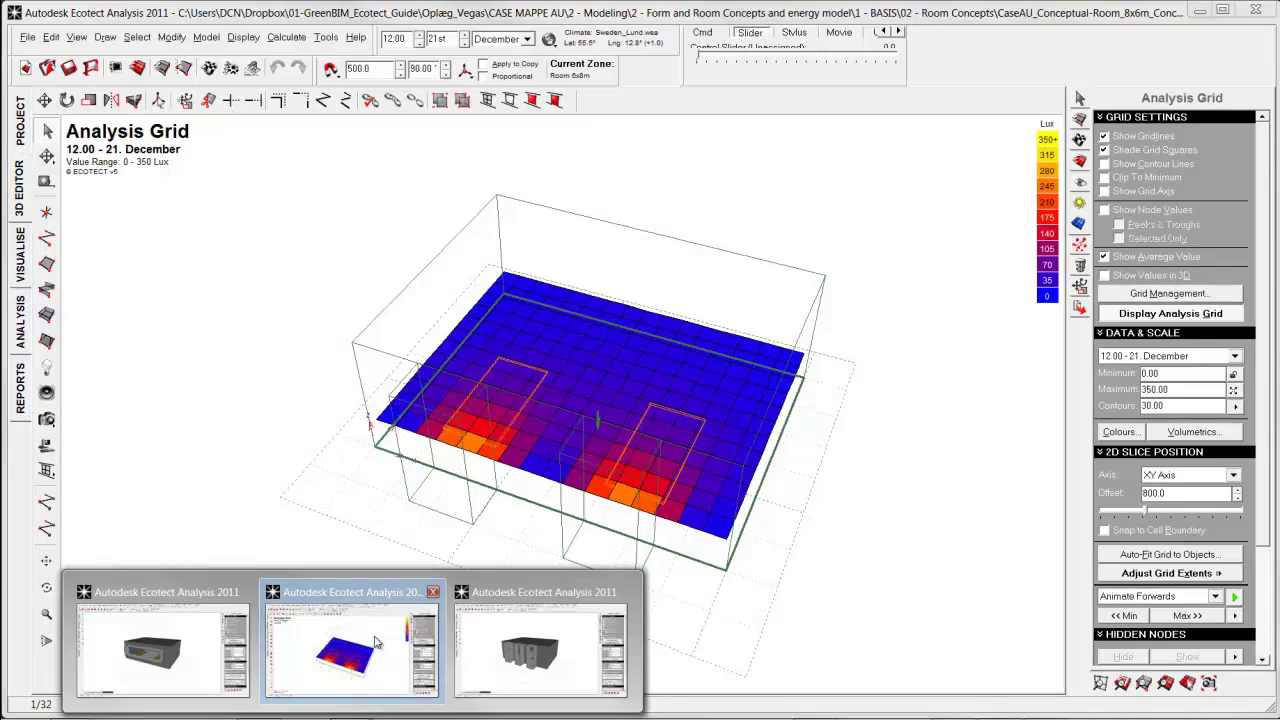
left_click(377, 642)
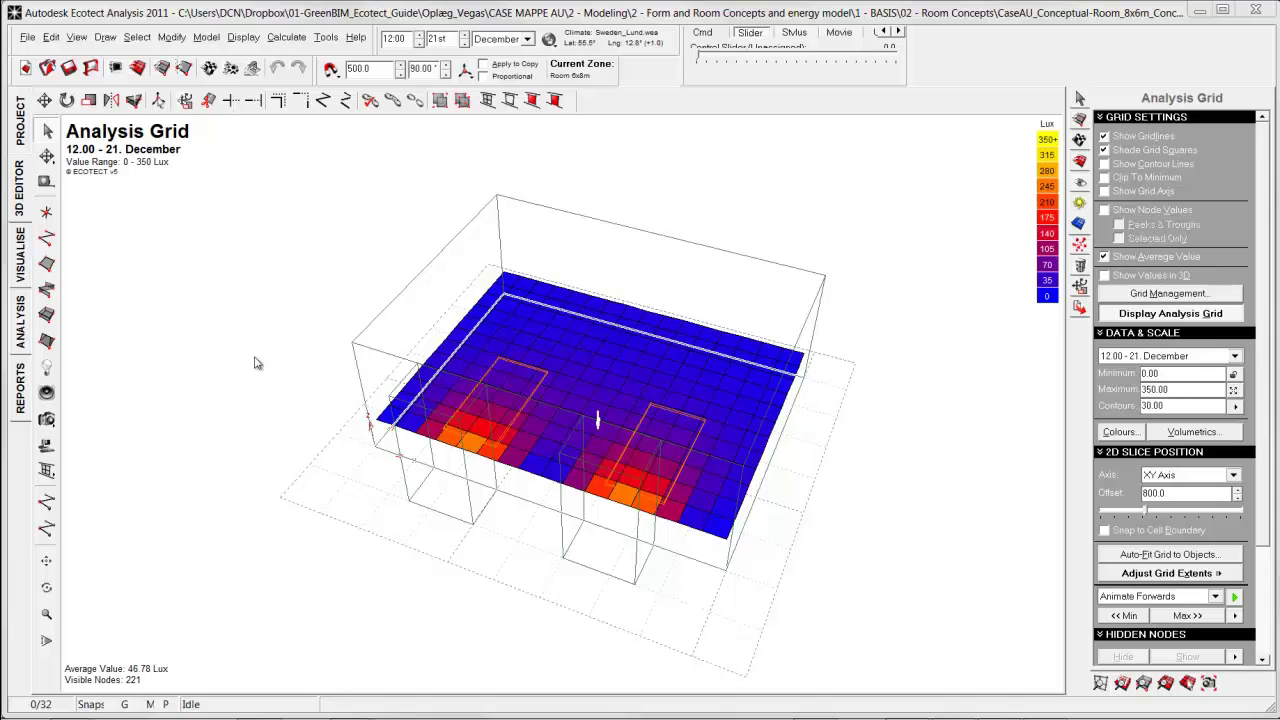
key("F2")
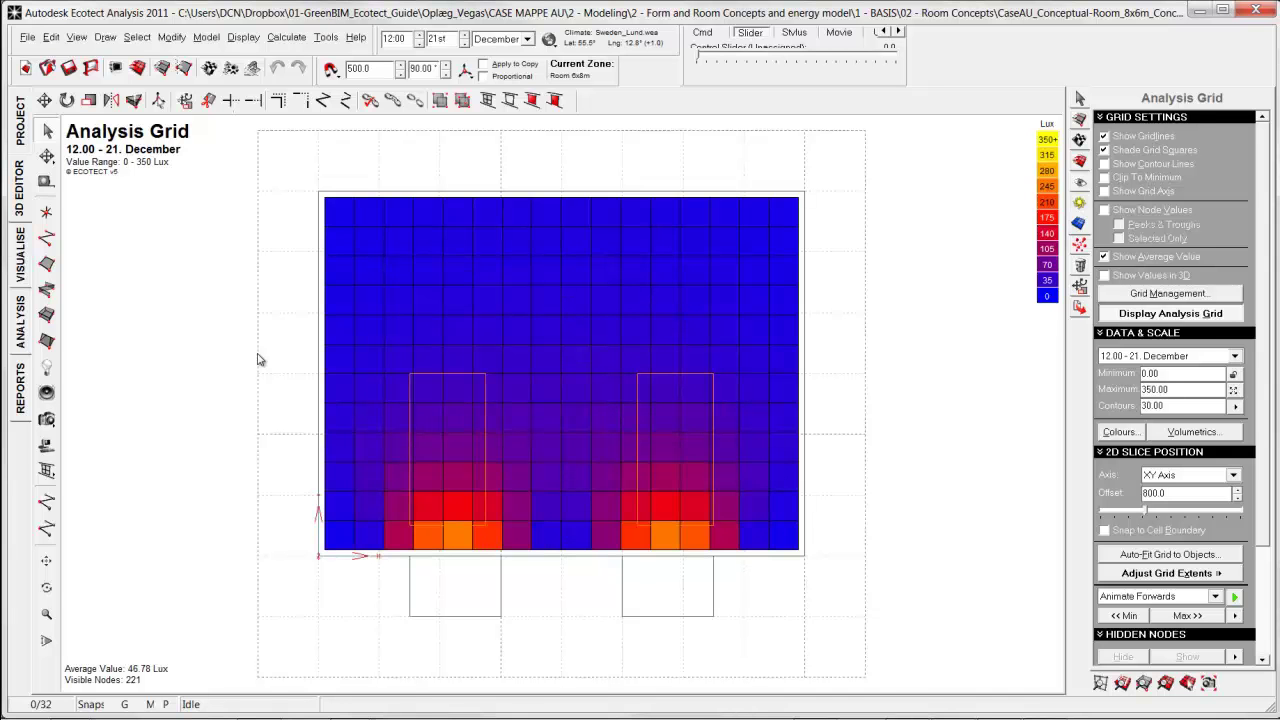
key("alt+Tab")
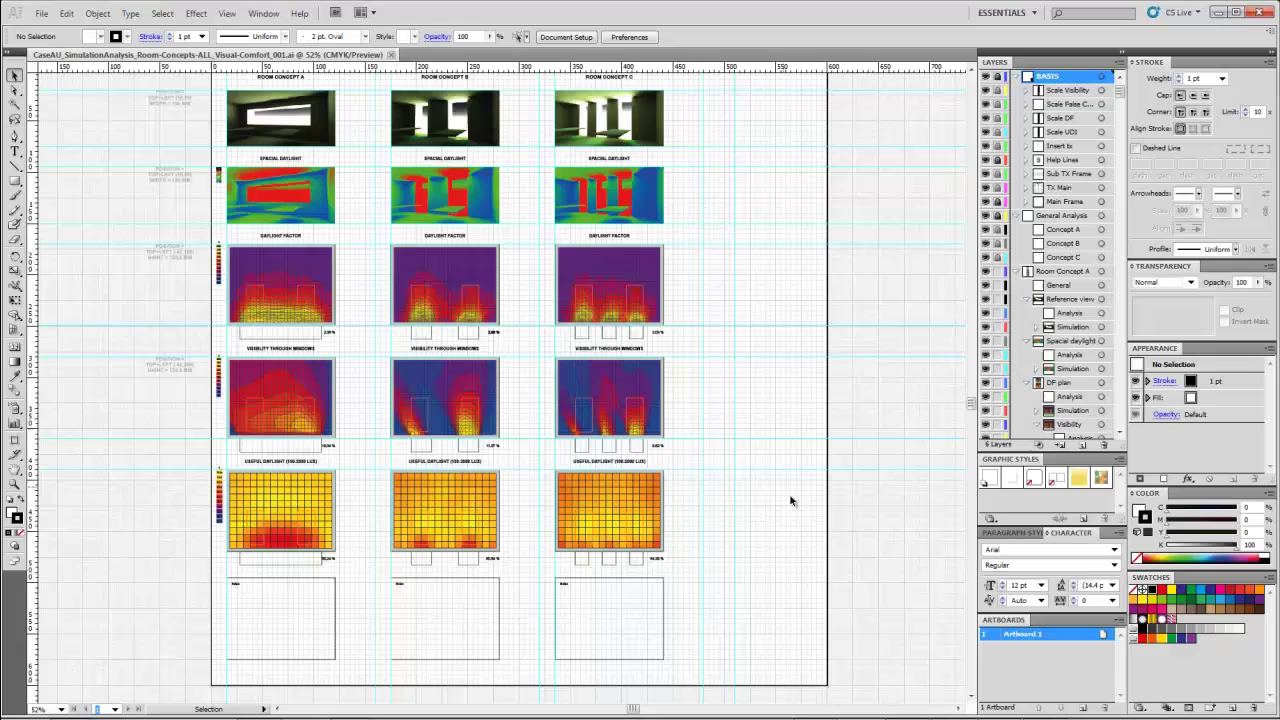